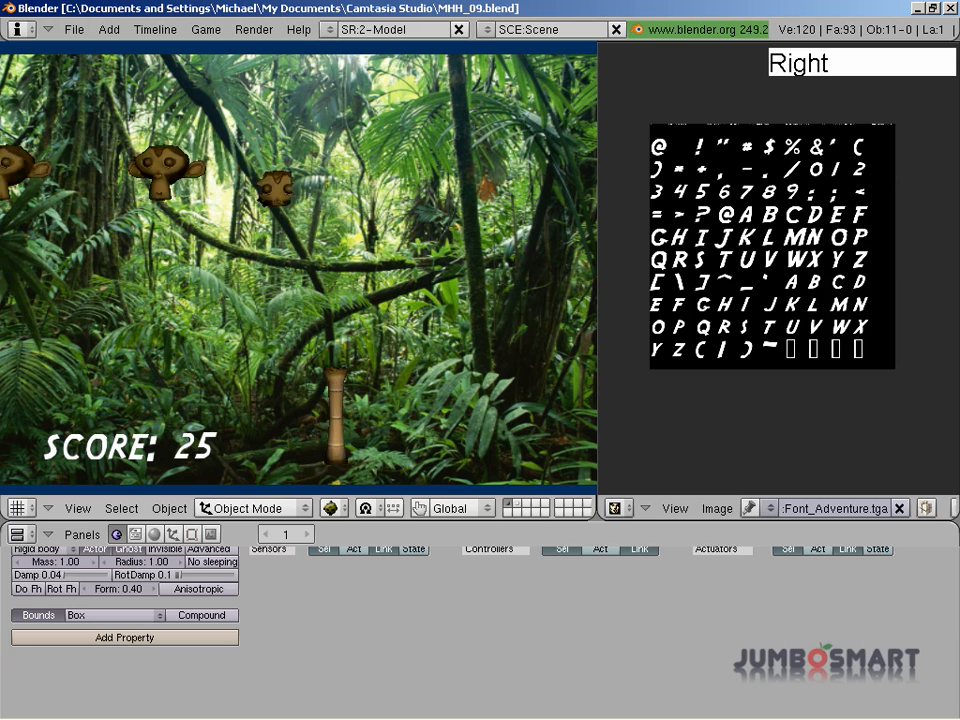
# Step: Play-test the game by moving the bamboo shooter and firing at the monkey heads, and end the game
pyautogui.press('space')
pyautogui.press('Right')
pyautogui.press('space')
pyautogui.press('Right')
pyautogui.press('space')
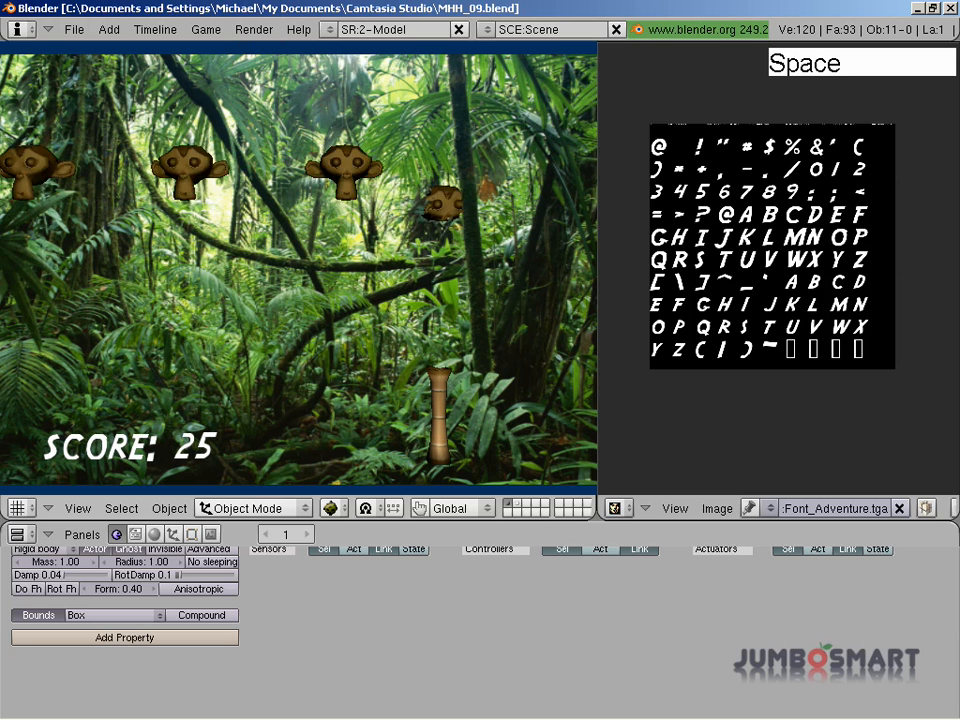
pyautogui.press('Escape')
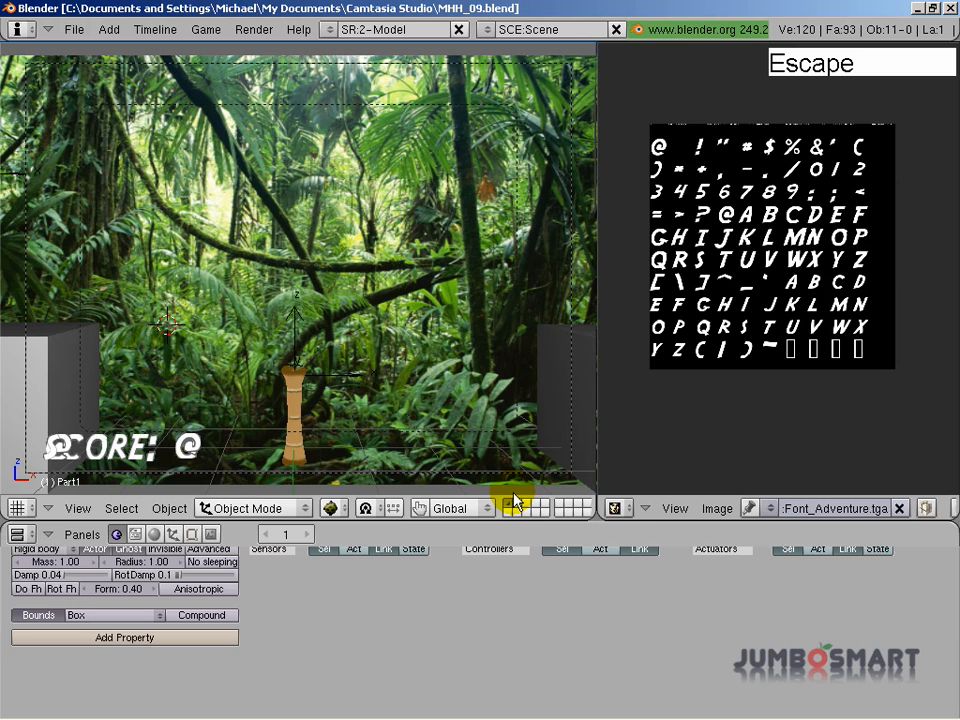
# Step: Show the layer with the monkey head pieces in front view and add an Always sensor named init to Part1
pyautogui.click(514, 510)
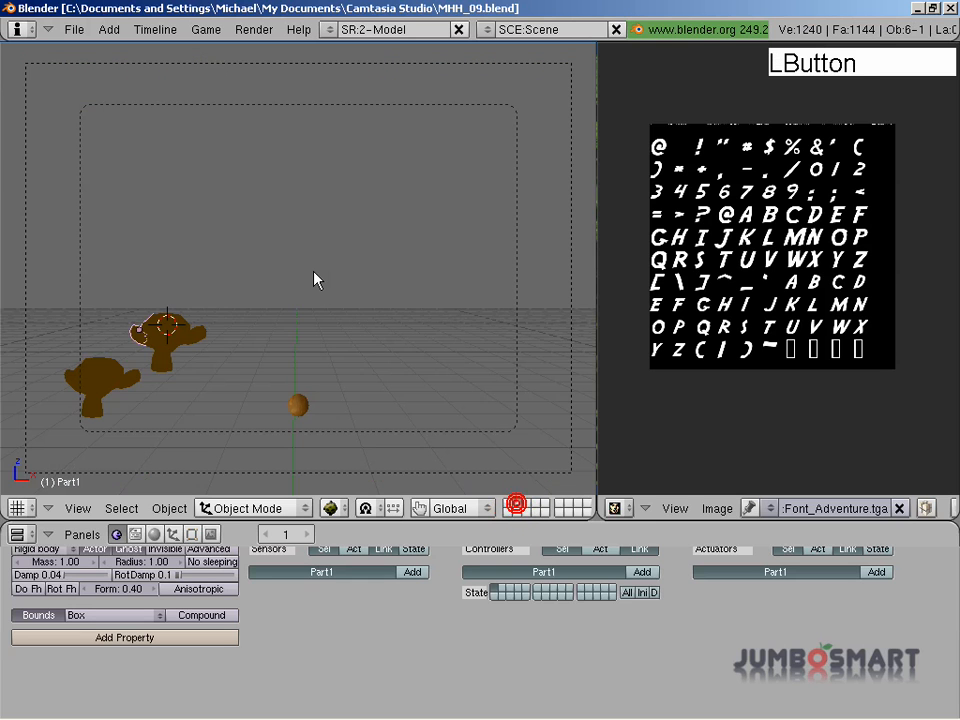
pyautogui.press('KP_1')
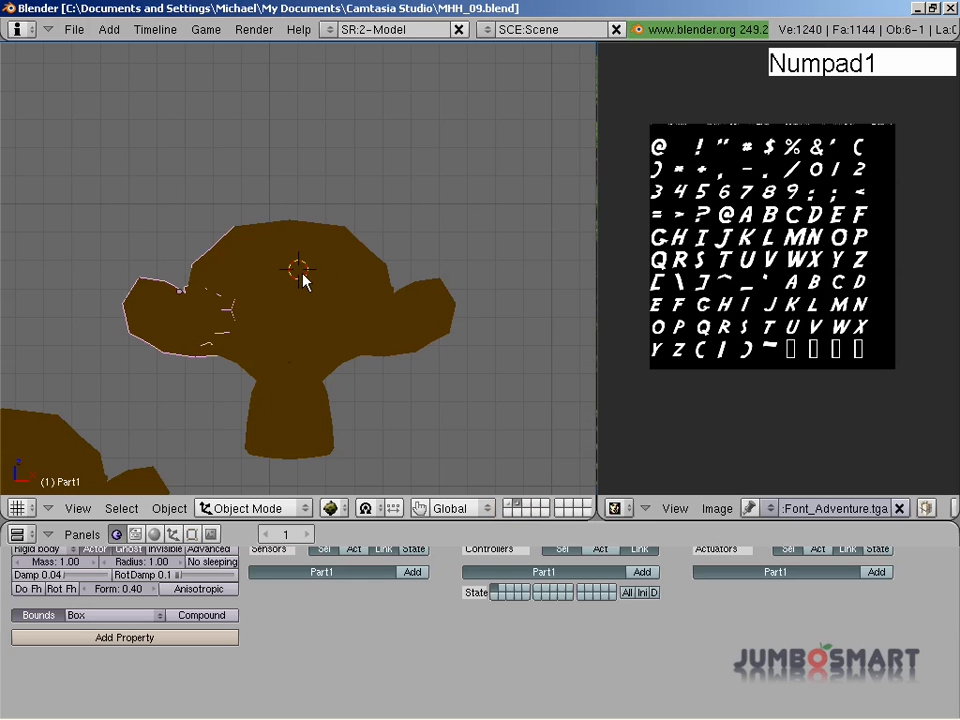
pyautogui.scroll(-5, 279, 414)
pyautogui.scroll(4, 254, 418)
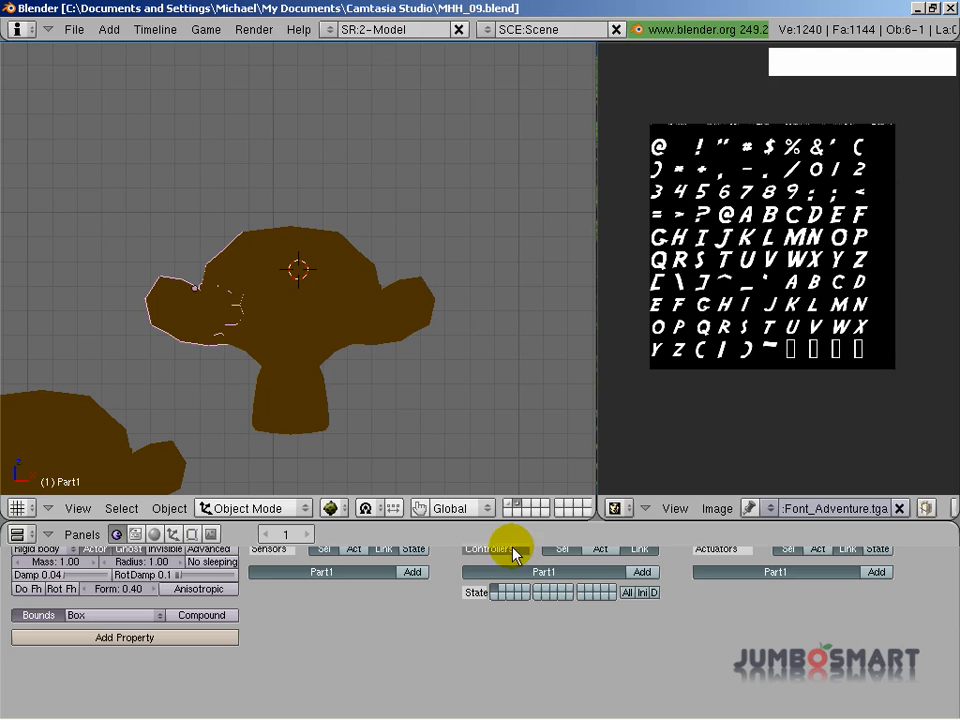
pyautogui.click(413, 572)
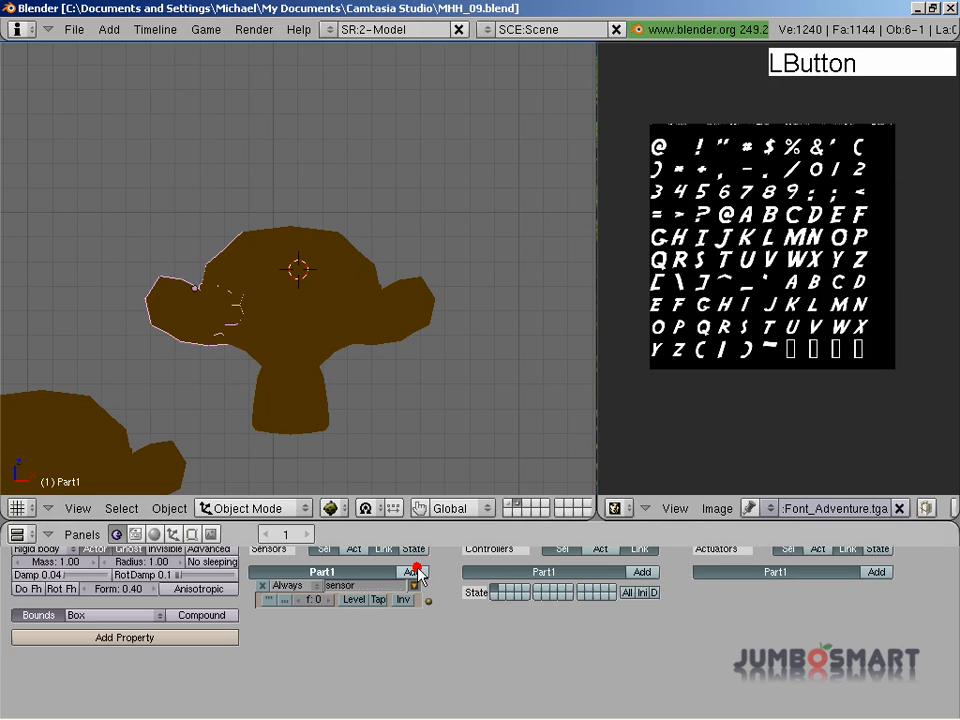
pyautogui.click(377, 587)
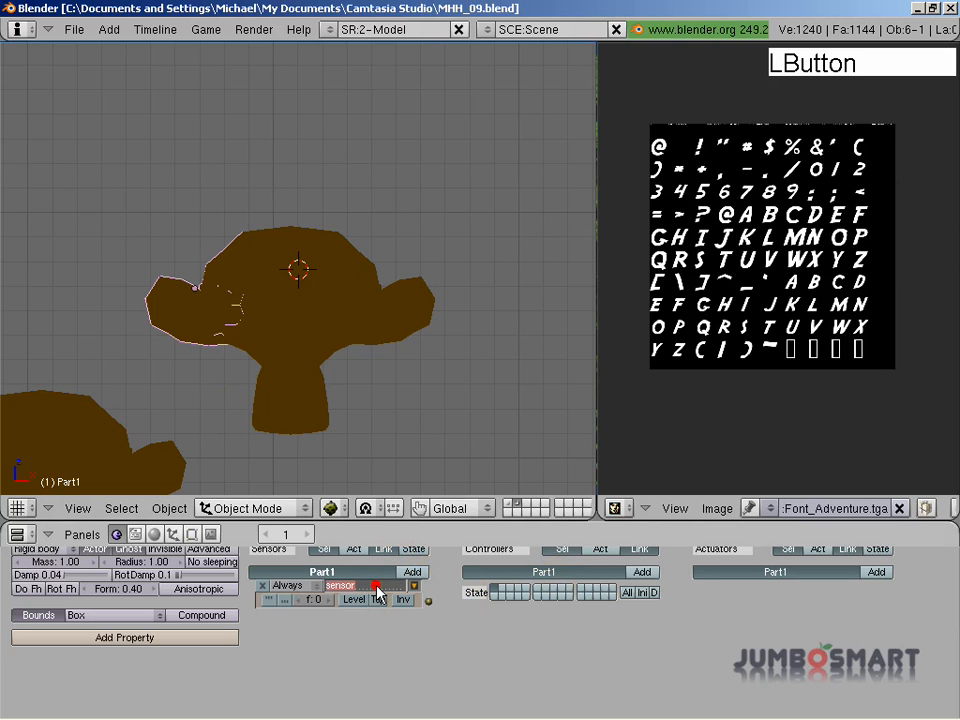
pyautogui.write('init')
pyautogui.press('Return')
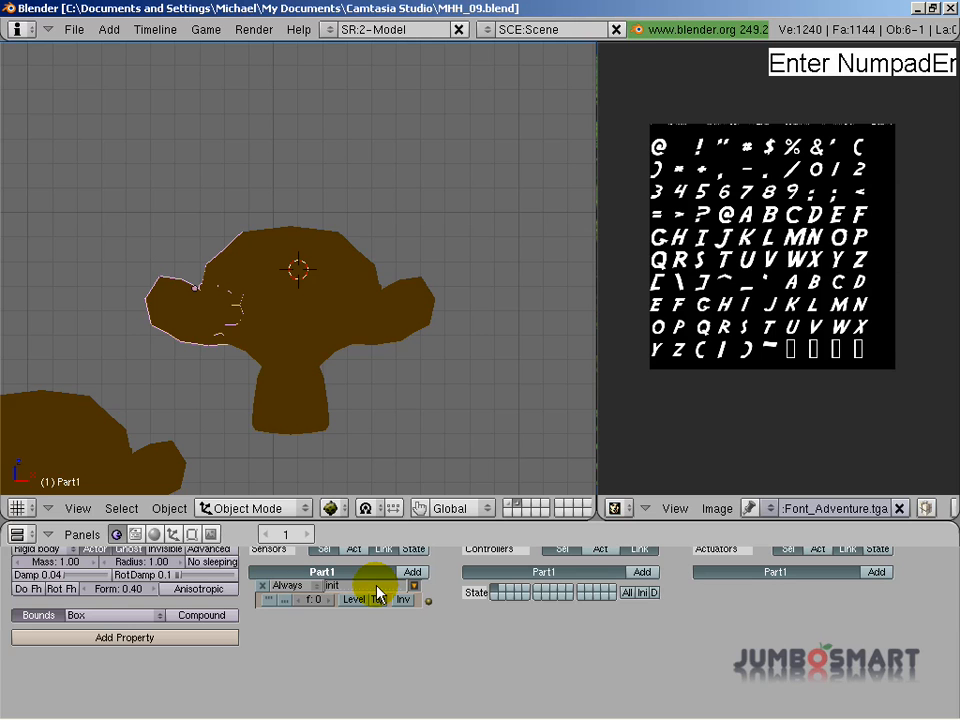
# Step: Add an AND controller and a Simple motion actuator to Part1, and link the init sensor through the controller to the actuator
pyautogui.click(641, 572)
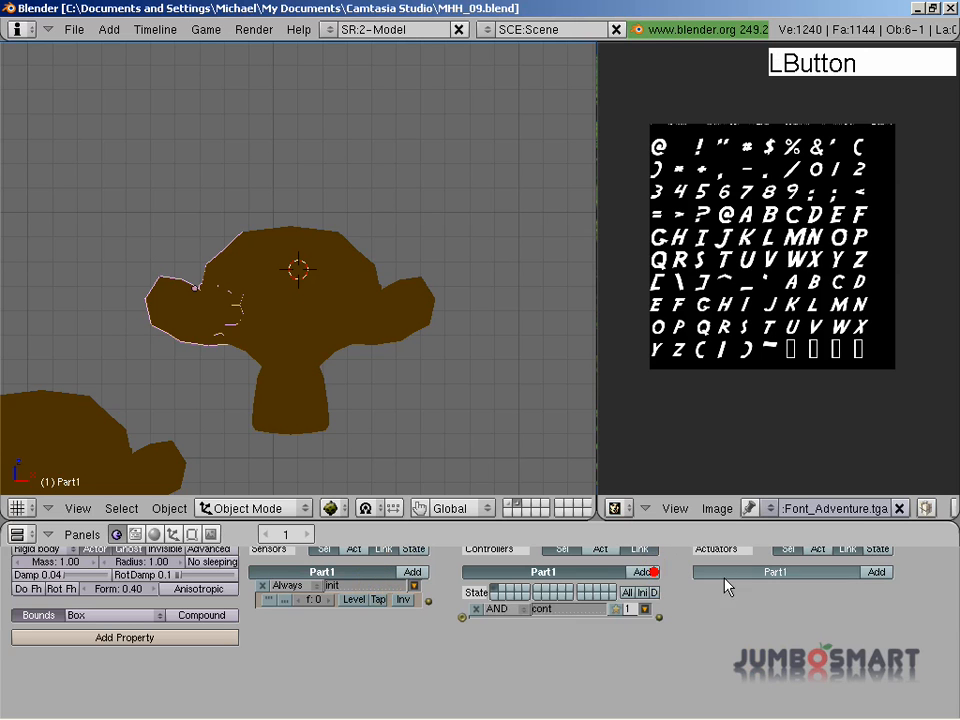
pyautogui.click(876, 573)
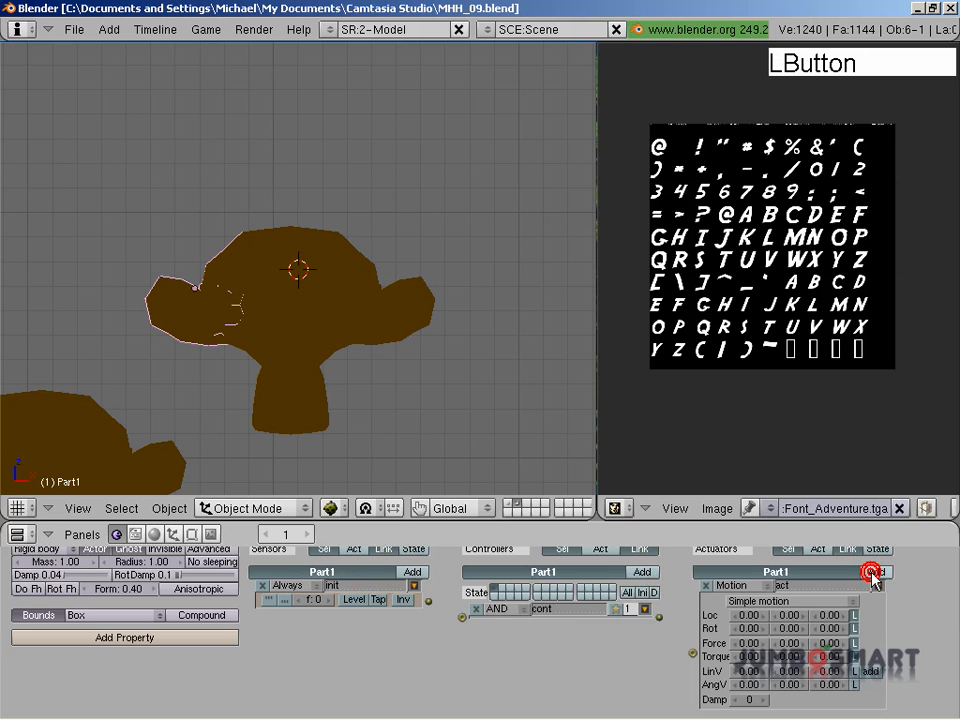
pyautogui.moveTo(658, 617); pyautogui.dragTo(692, 653)
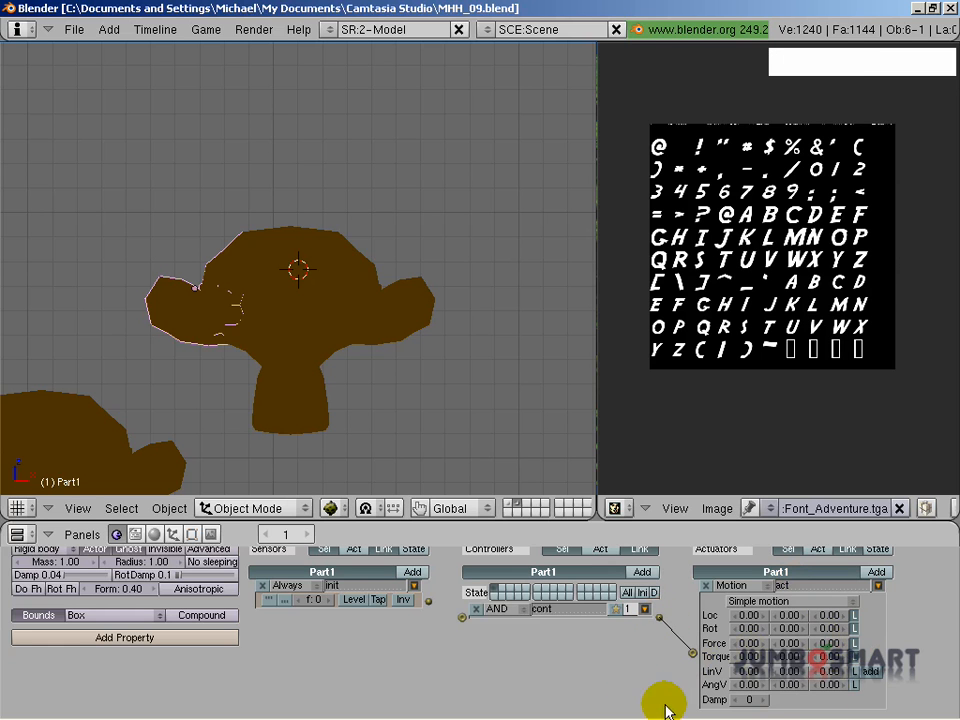
pyautogui.moveTo(793, 650); pyautogui.dragTo(706, 622, button='middle')
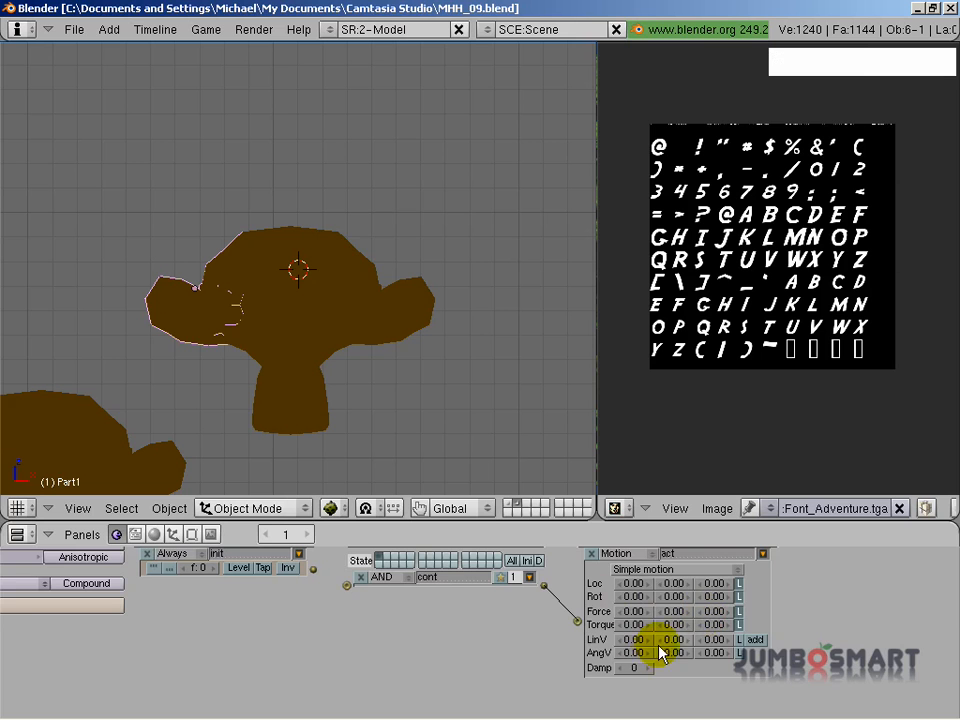
pyautogui.moveTo(525, 636); pyautogui.dragTo(610, 660, button='middle')
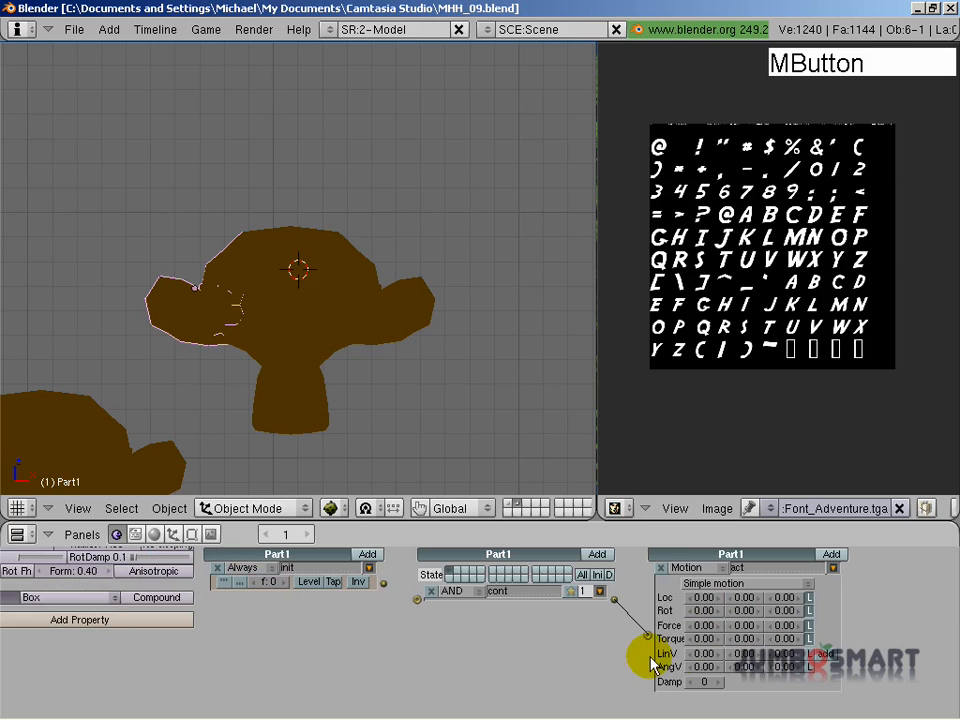
pyautogui.moveTo(545, 676); pyautogui.dragTo(621, 677, button='middle')
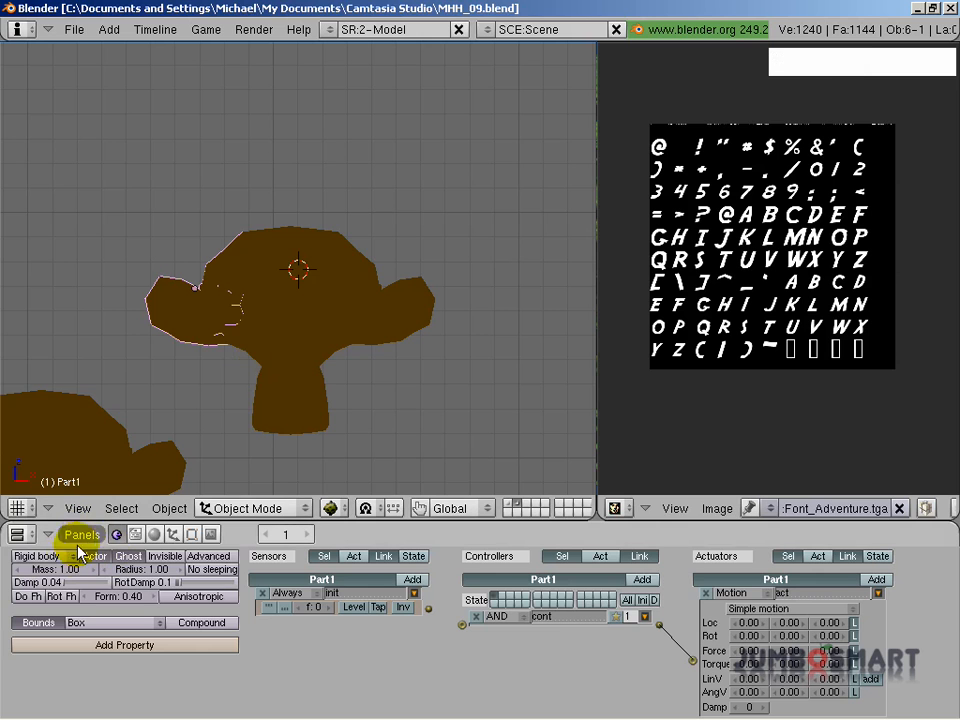
pyautogui.click(45, 556)
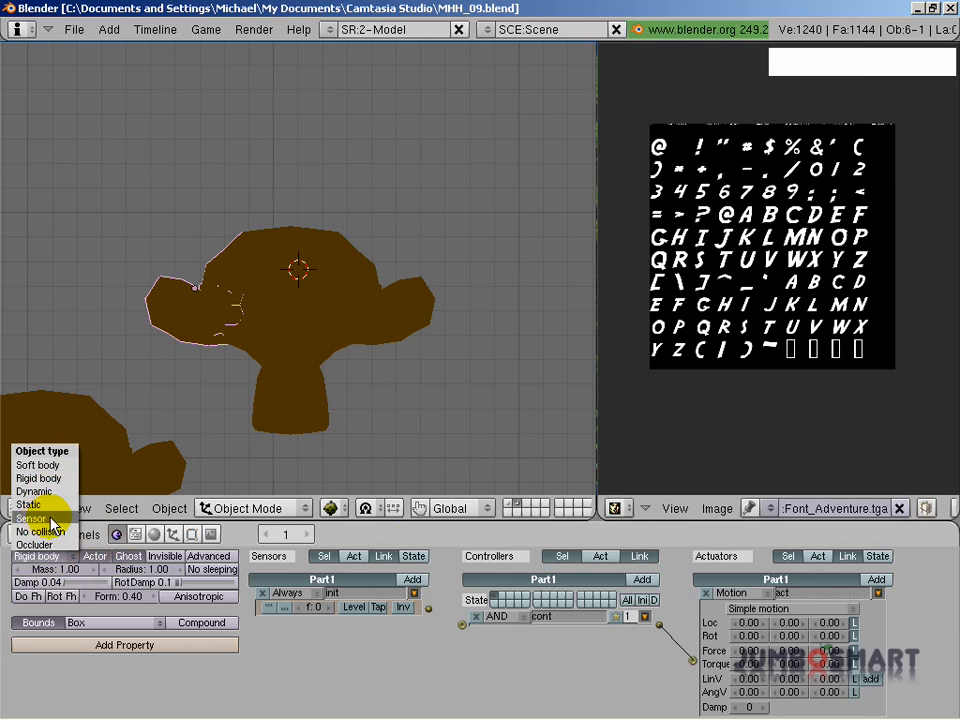
pyautogui.click(429, 609)
pyautogui.moveTo(429, 609); pyautogui.dragTo(462, 625)
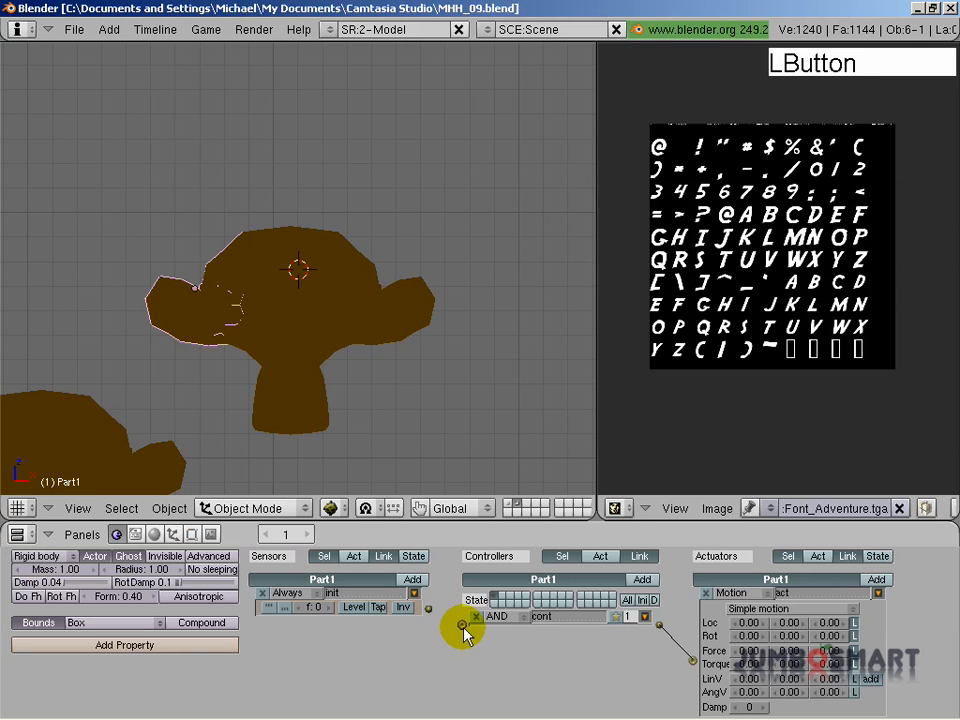
# Step: Enable Tap on Part1's init sensor
pyautogui.moveTo(606, 679); pyautogui.dragTo(606, 669, button='middle')
pyautogui.moveTo(680, 630); pyautogui.dragTo(558, 615, button='middle')
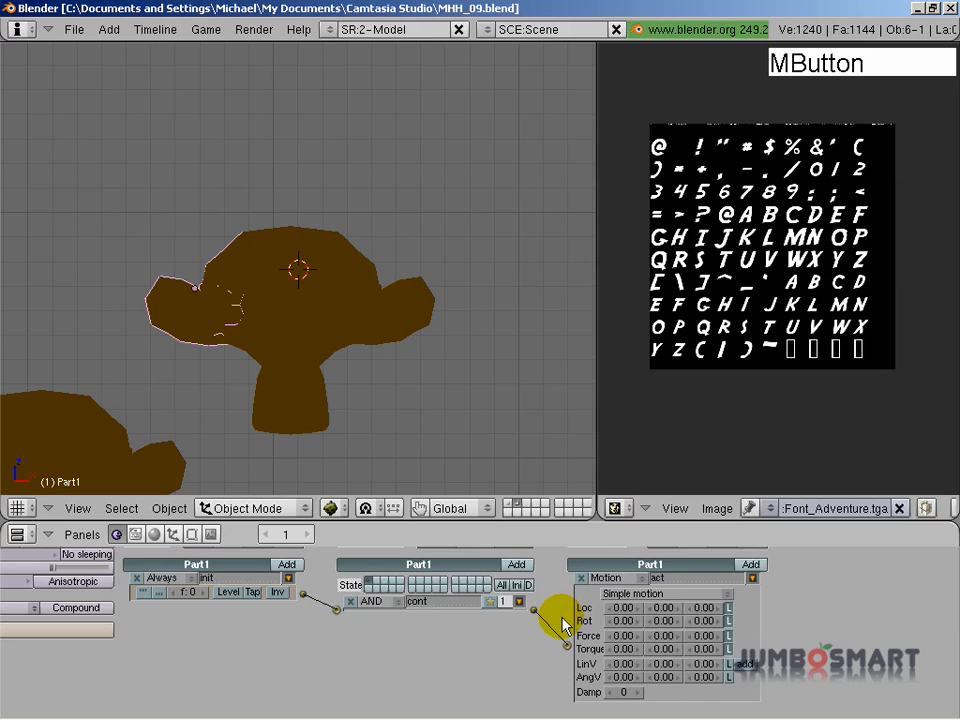
pyautogui.moveTo(244, 656); pyautogui.dragTo(369, 677, button='middle')
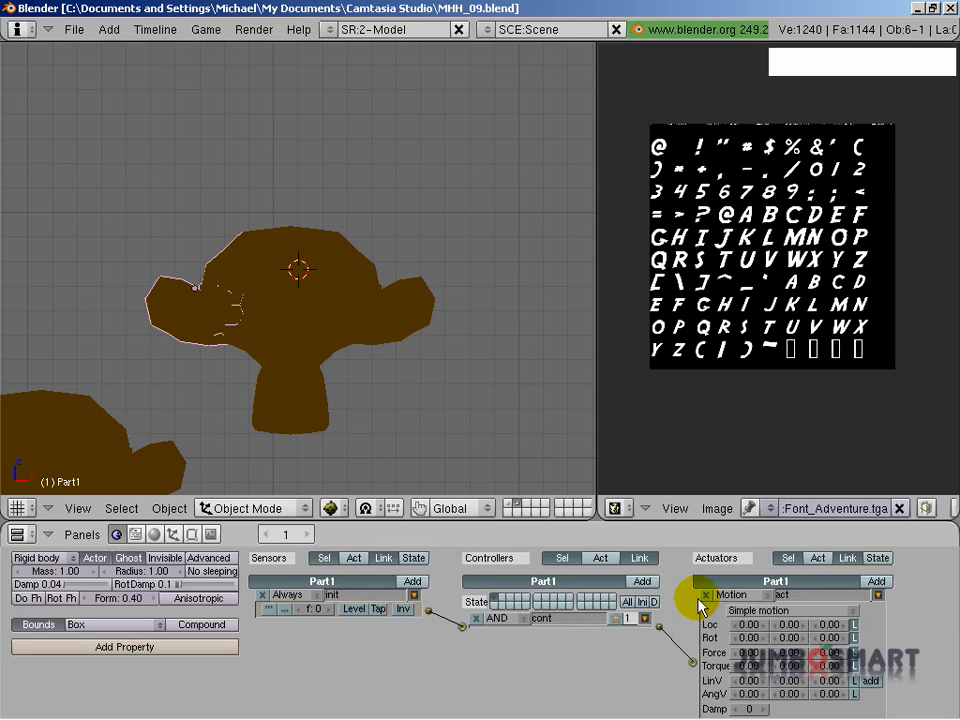
pyautogui.click(380, 612)
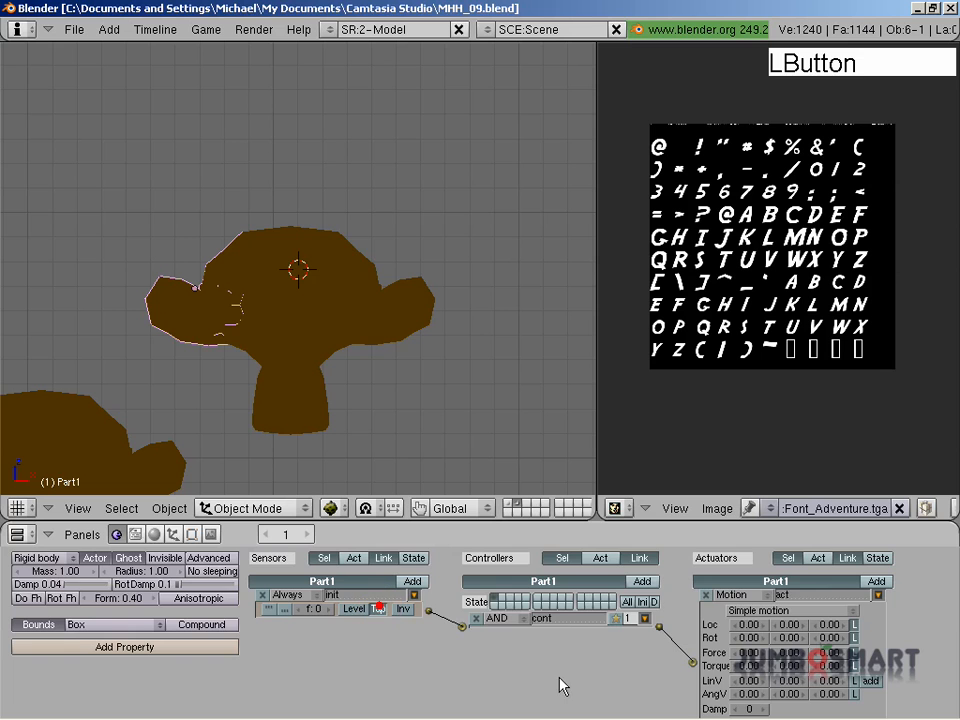
# Step: Set Part1's motion actuator Force to -124.96, 0.00, 85.76 and Torque to 23.52, -6.96, 18.56
pyautogui.moveTo(579, 677); pyautogui.dragTo(454, 660, button='middle')
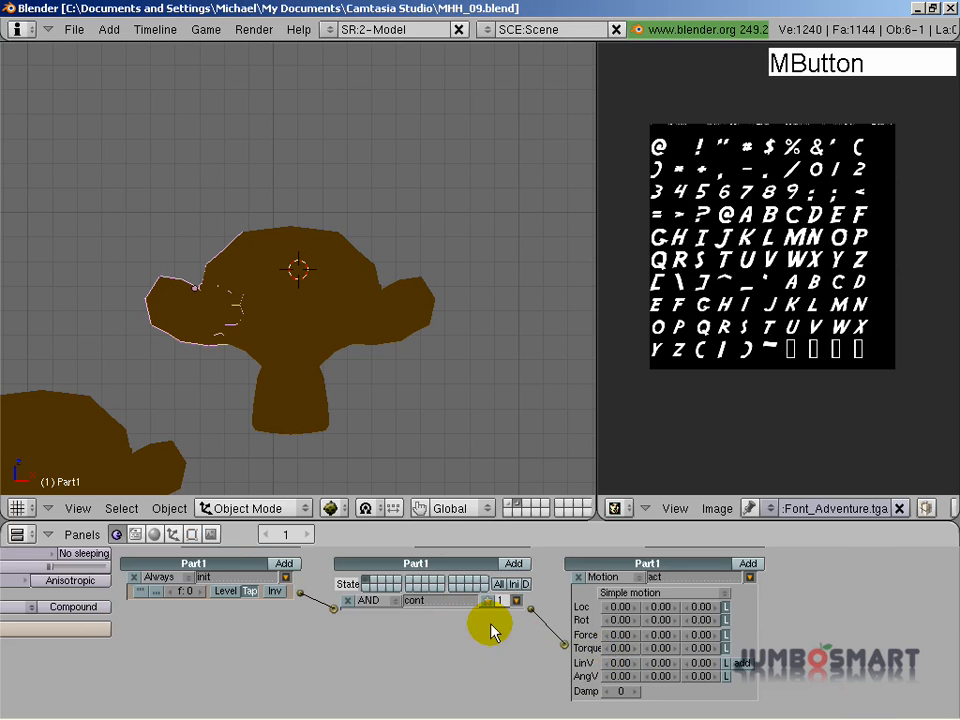
pyautogui.click(727, 646)
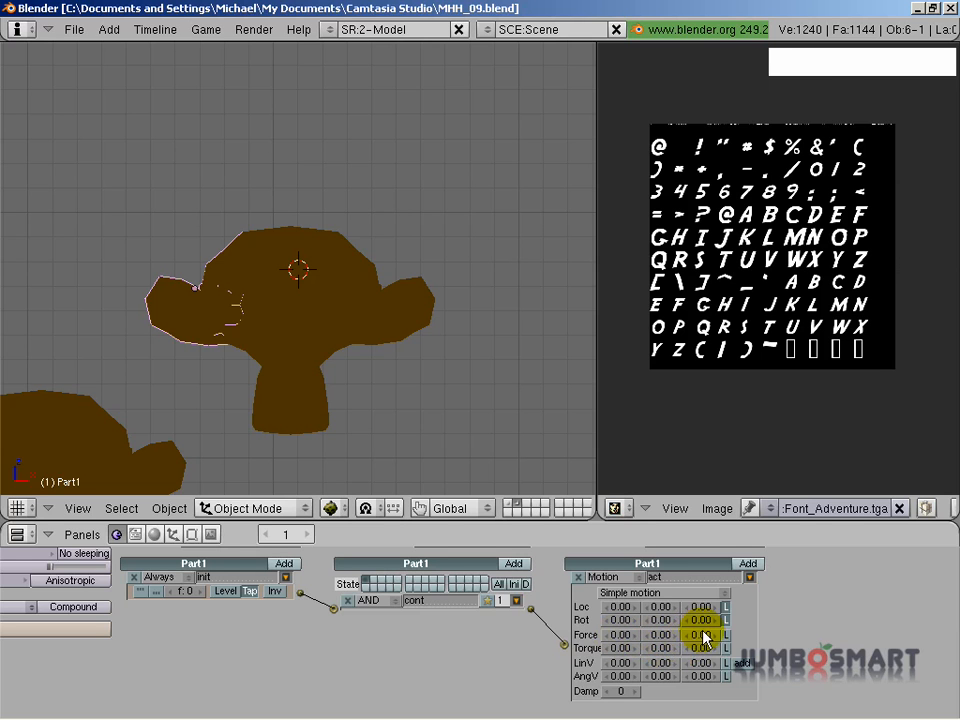
pyautogui.moveTo(696, 634); pyautogui.dragTo(727, 627)
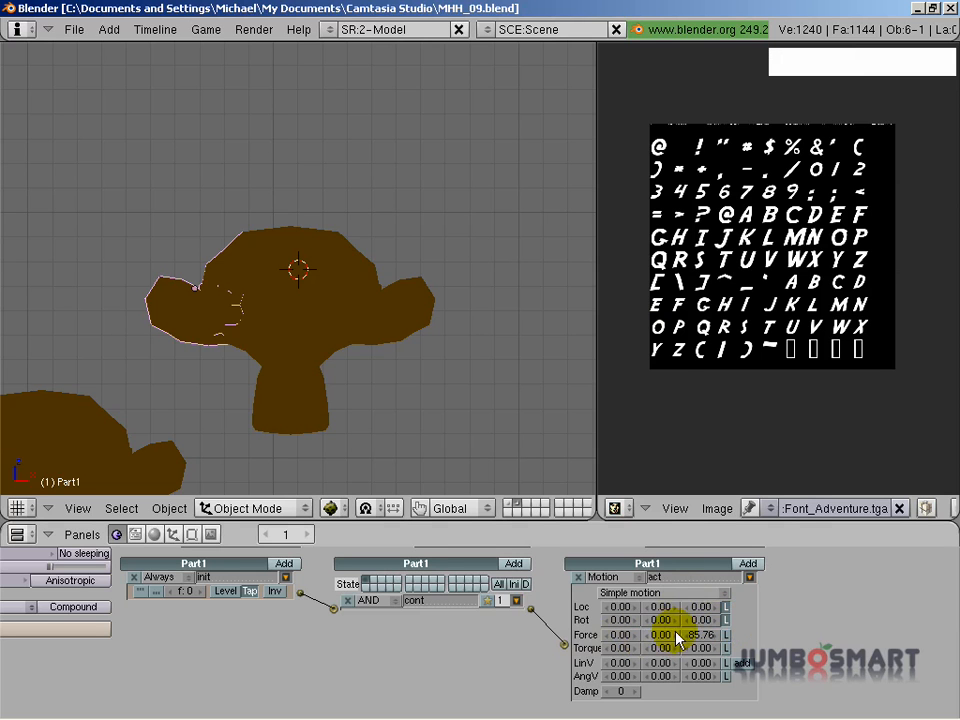
pyautogui.click(620, 635)
pyautogui.moveTo(620, 635); pyautogui.dragTo(586, 630)
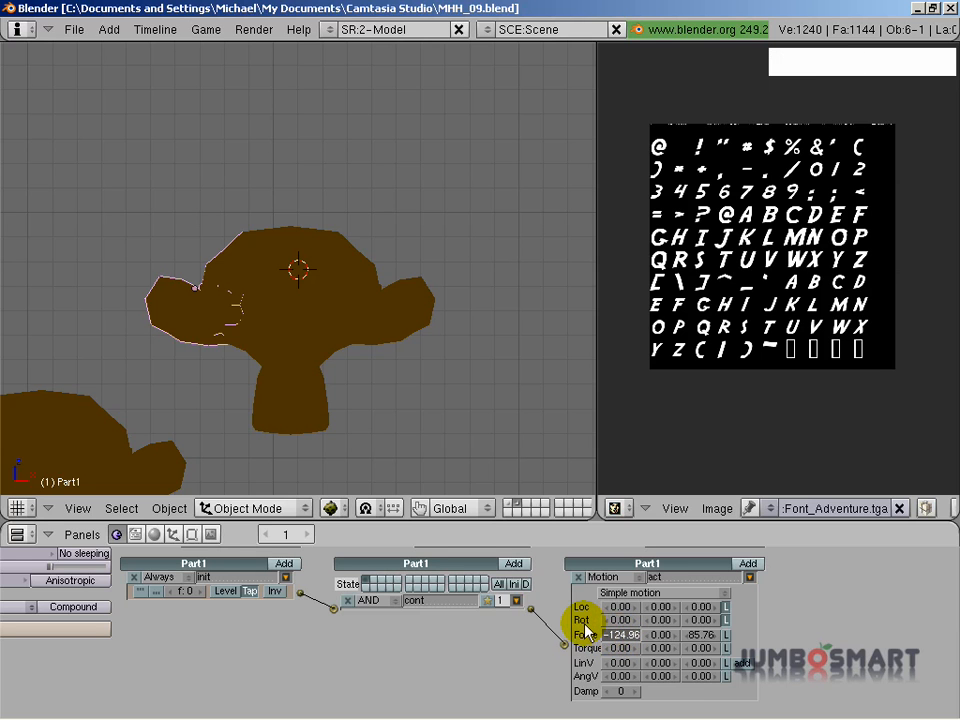
pyautogui.moveTo(701, 646); pyautogui.dragTo(510, 510)
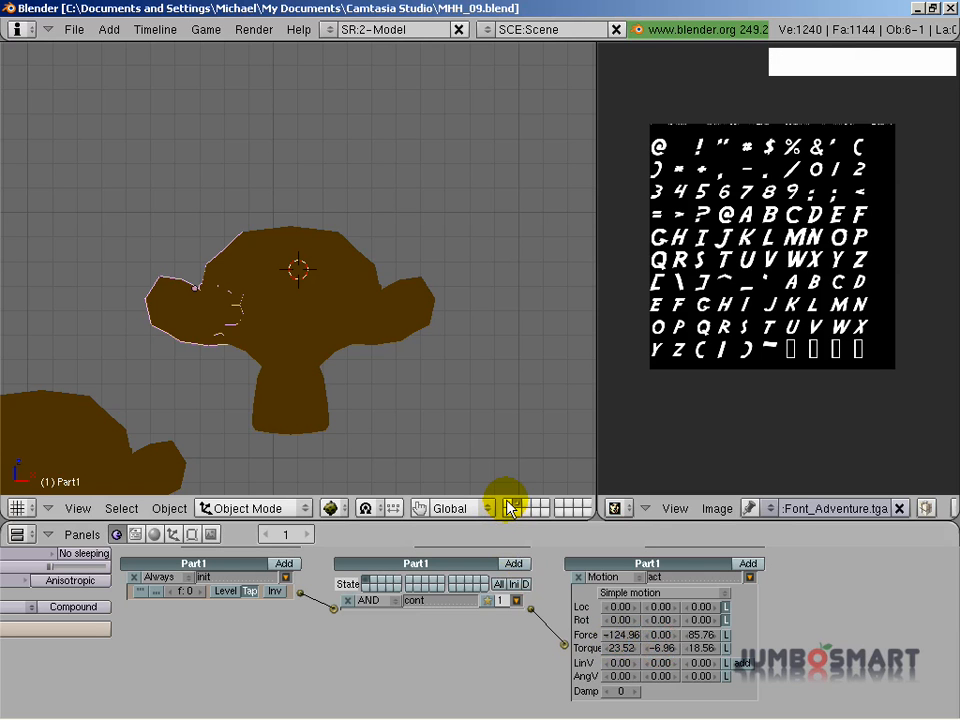
pyautogui.click(250, 591)
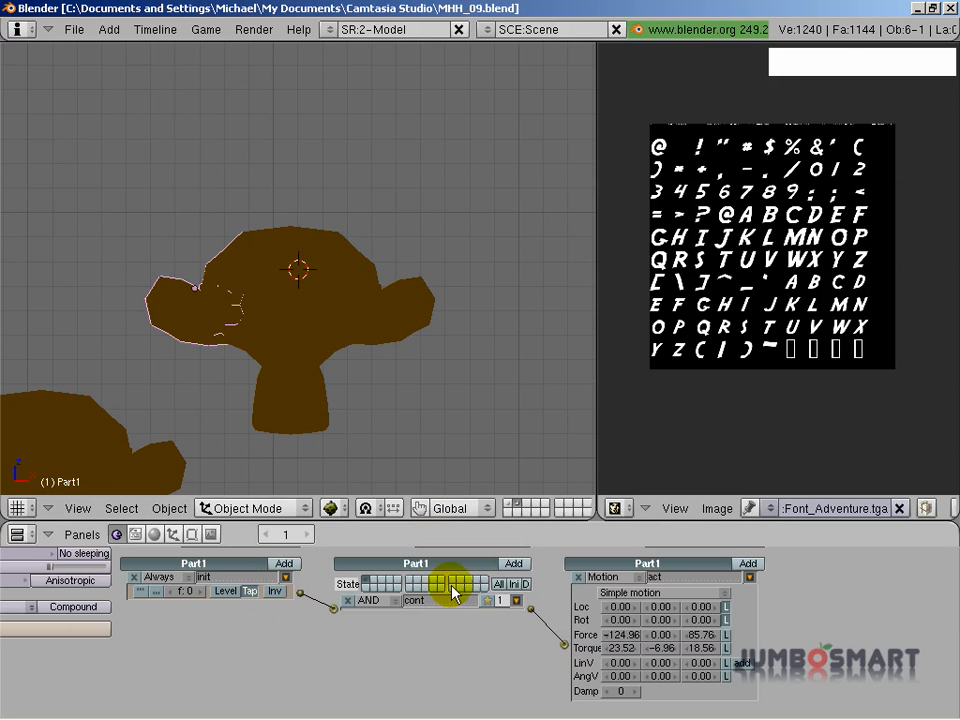
# Step: Play-test the game from the camera view on the main scene layer, shooting the monkey heads to check how Part1 flies off
pyautogui.click(506, 505)
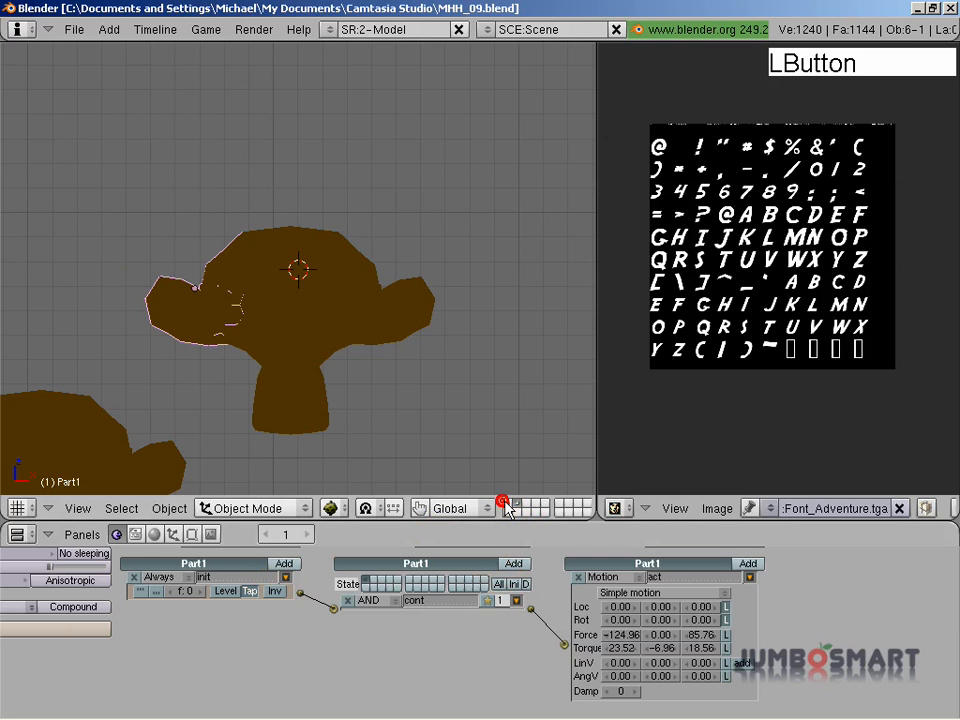
pyautogui.press('p')
pyautogui.press('Escape')
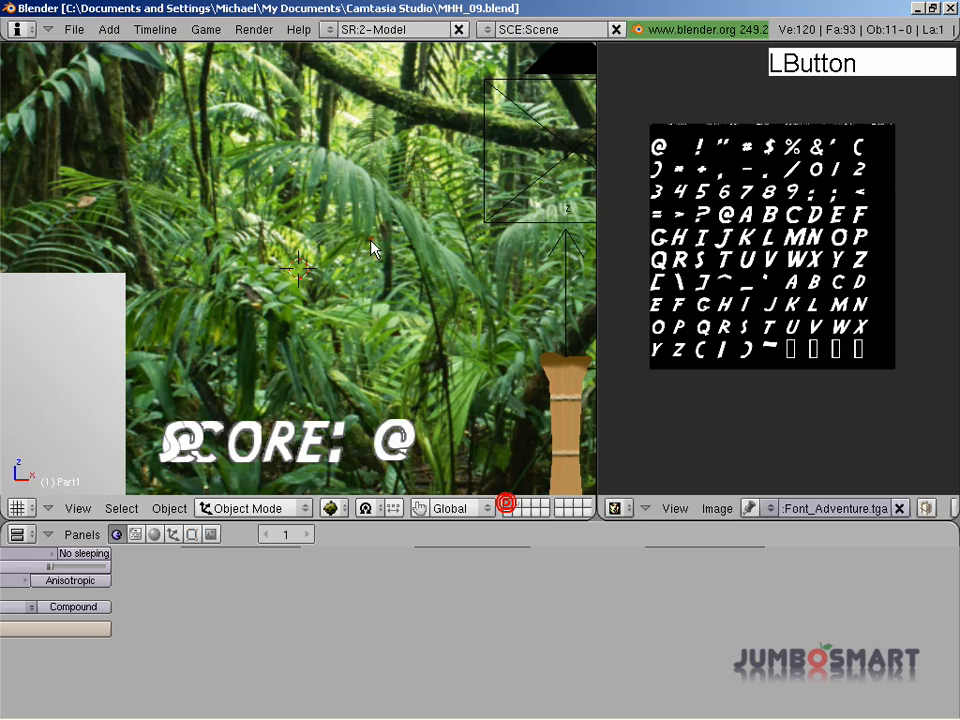
pyautogui.press('KP_0')
pyautogui.scroll(1, 414, 306)
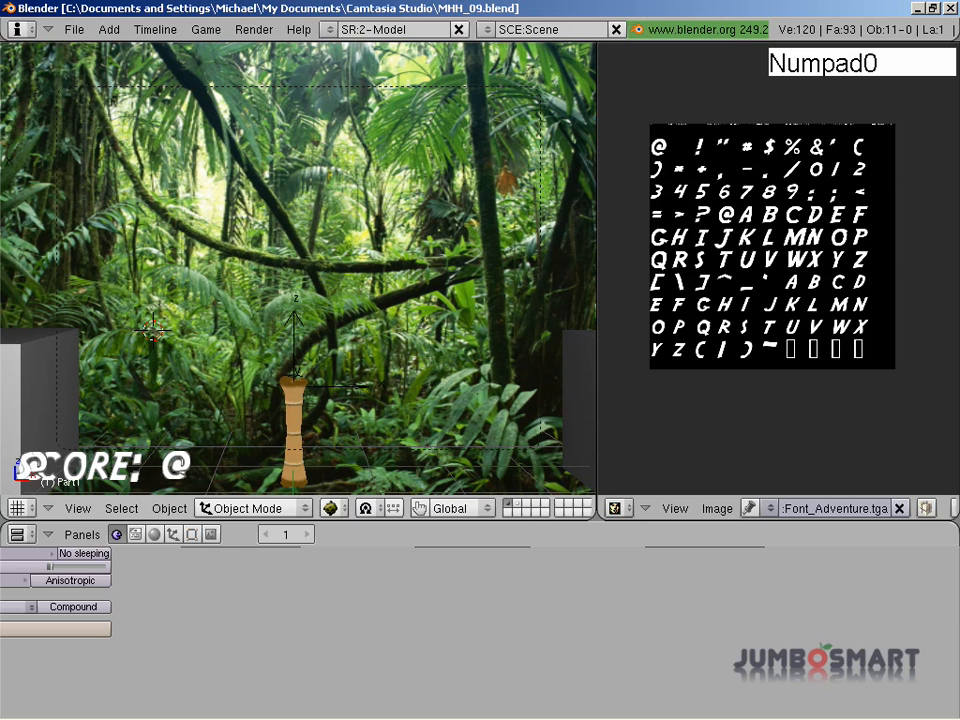
pyautogui.press('p')
pyautogui.press('Left')
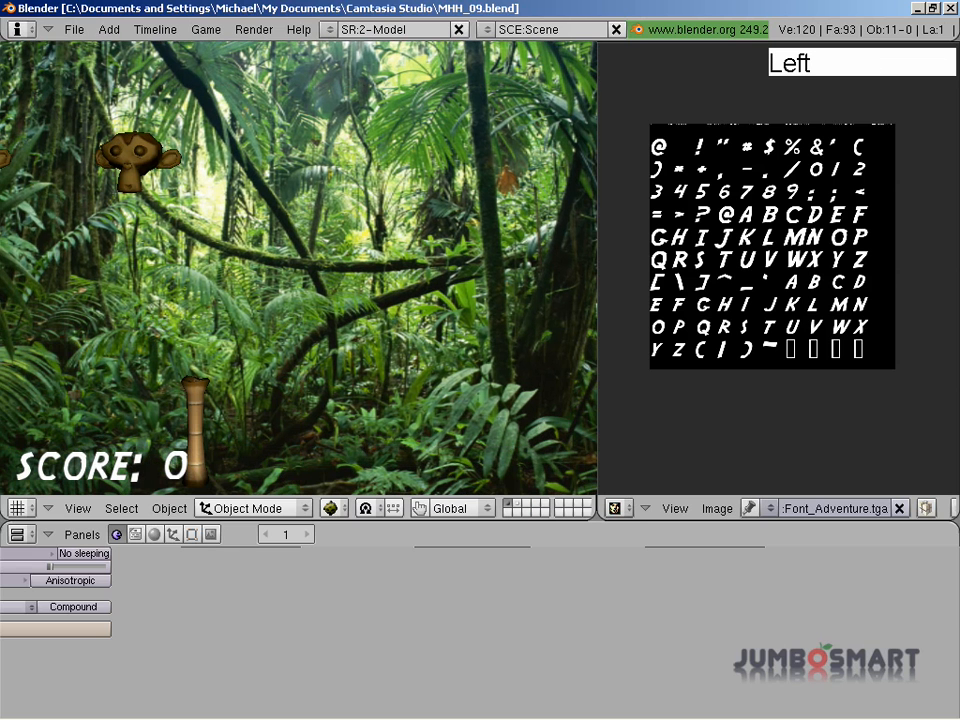
pyautogui.press('space')
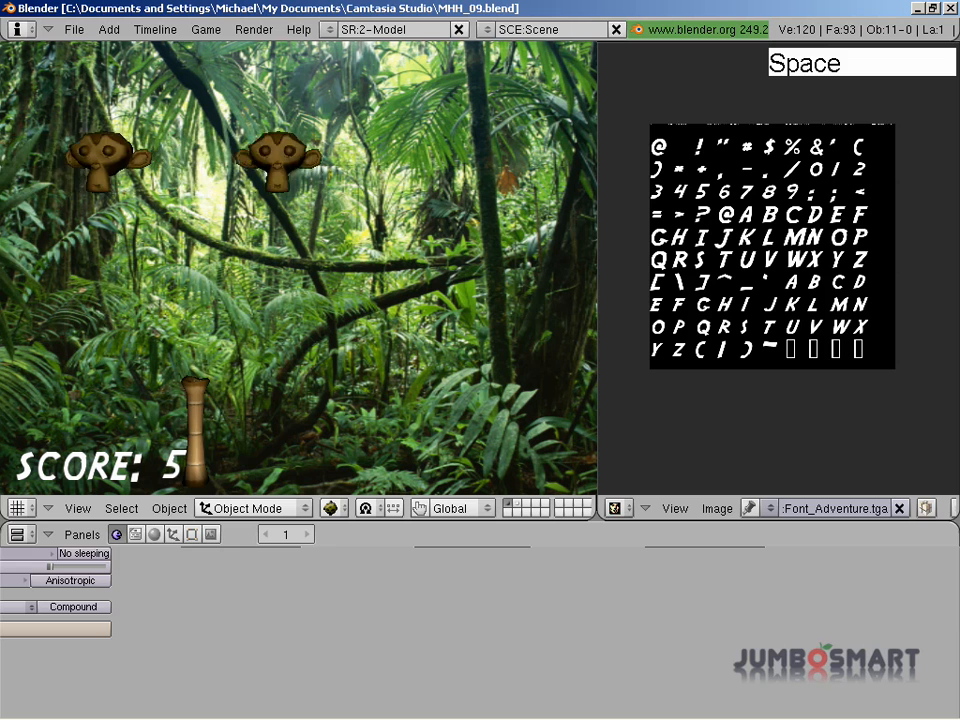
pyautogui.press('Right')
pyautogui.press('space')
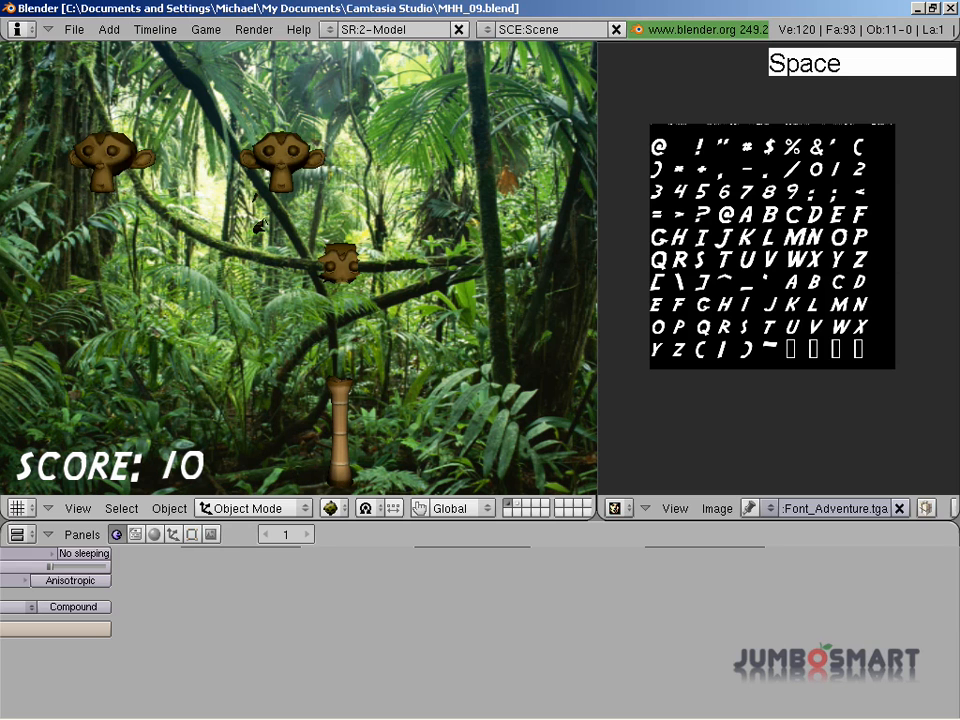
pyautogui.press('Right')
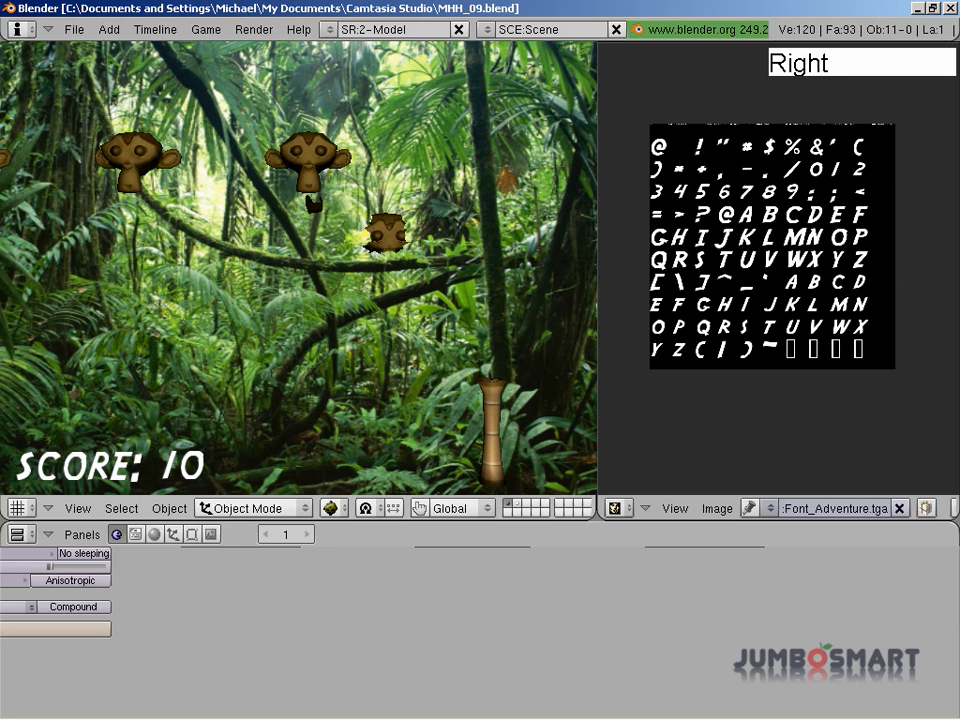
pyautogui.press('Escape')
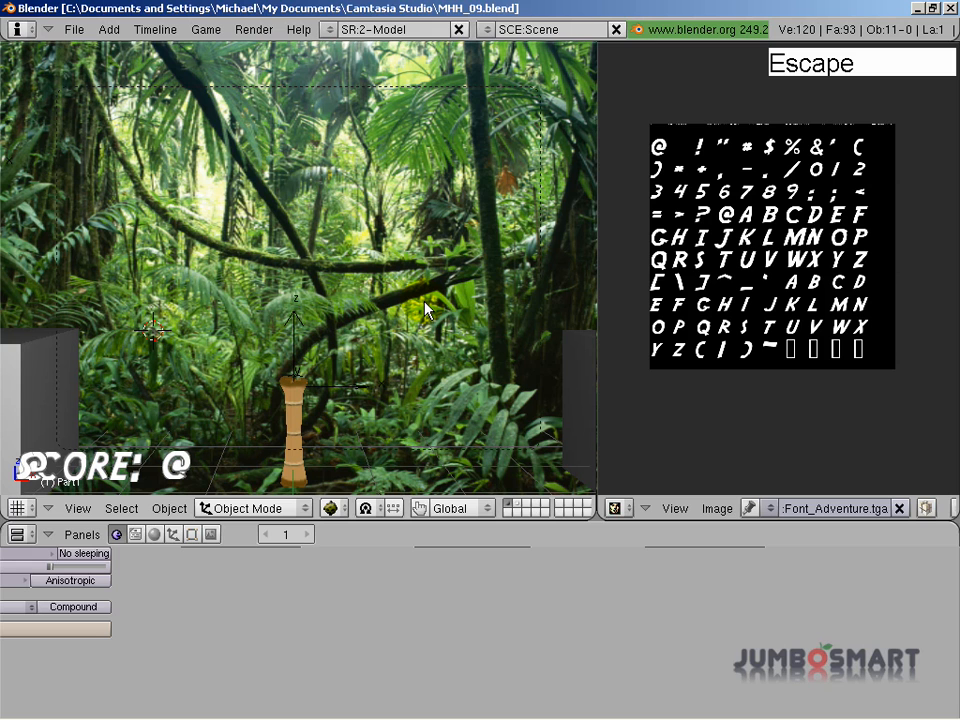
# Step: Copy Part1's logic bricks to Part2, Part3 and Part4 of the shattered head, and check the copies on the individual parts
pyautogui.click(518, 507)
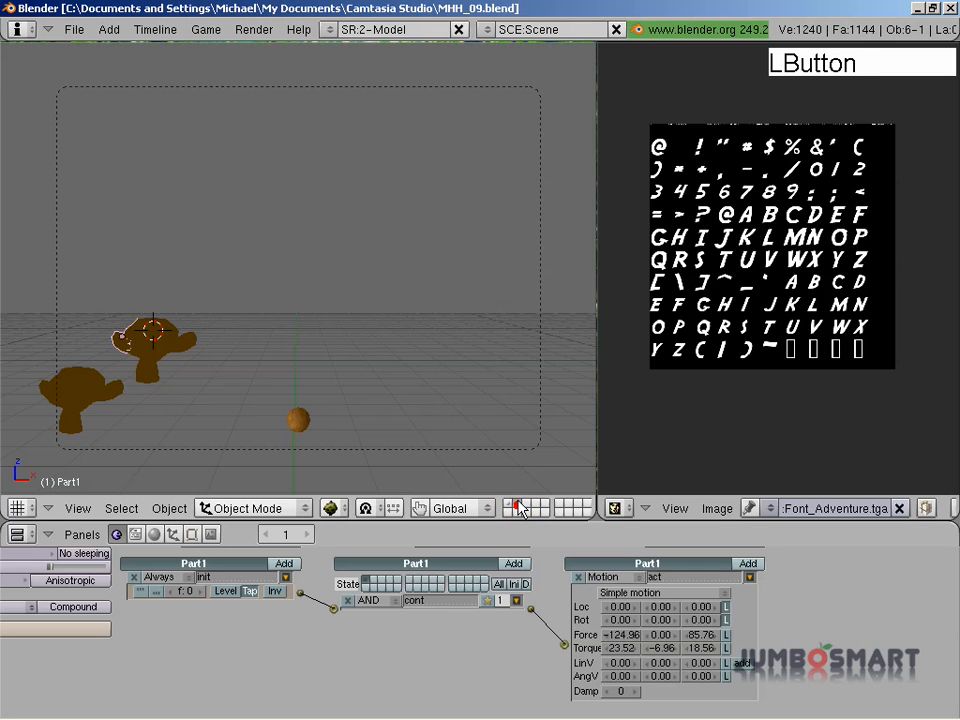
pyautogui.press('KP_1')
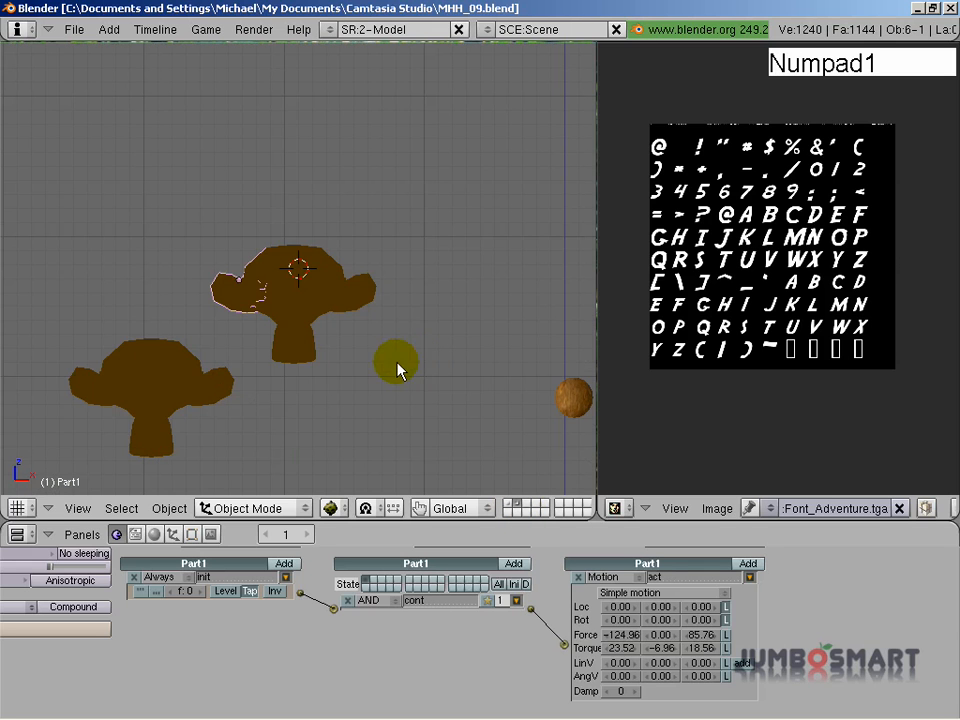
pyautogui.scroll(2, 399, 369)
pyautogui.press('z')
pyautogui.rightClick(313, 386)
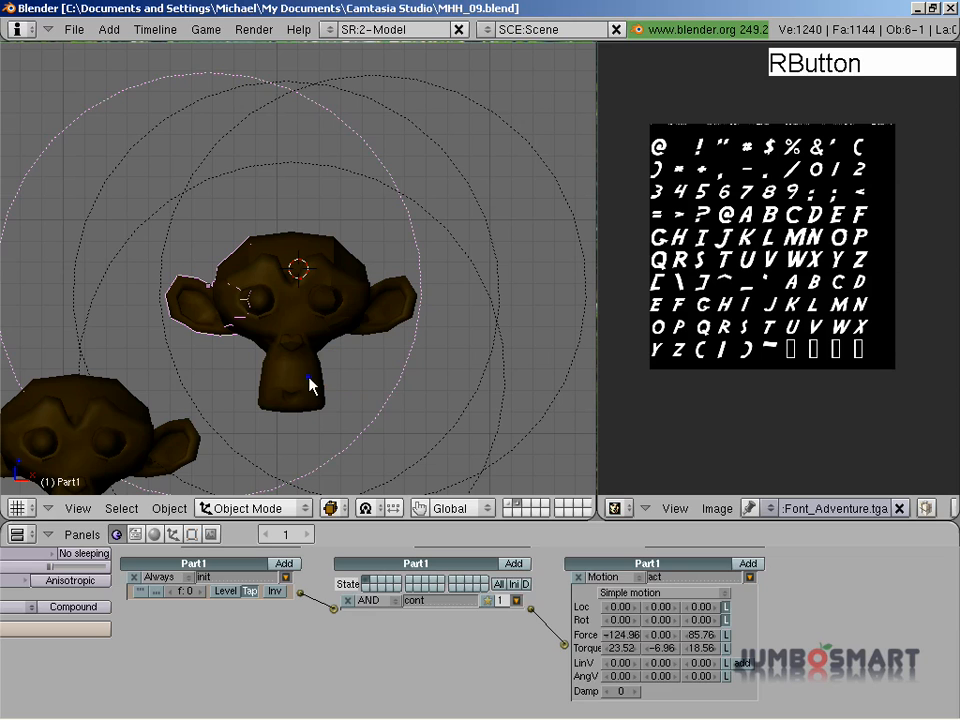
pyautogui.keyDown('shift'); pyautogui.rightClick(298, 317); pyautogui.keyUp('shift')
pyautogui.keyDown('shift'); pyautogui.rightClick(363, 313); pyautogui.keyUp('shift')
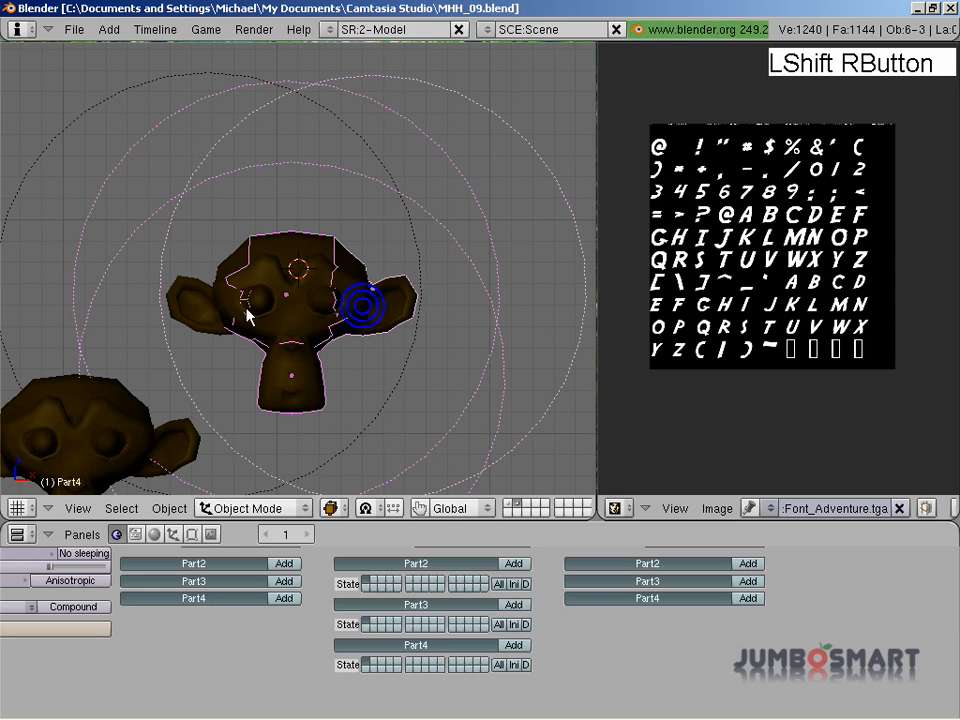
pyautogui.keyDown('shift'); pyautogui.rightClick(200, 313); pyautogui.keyUp('shift')
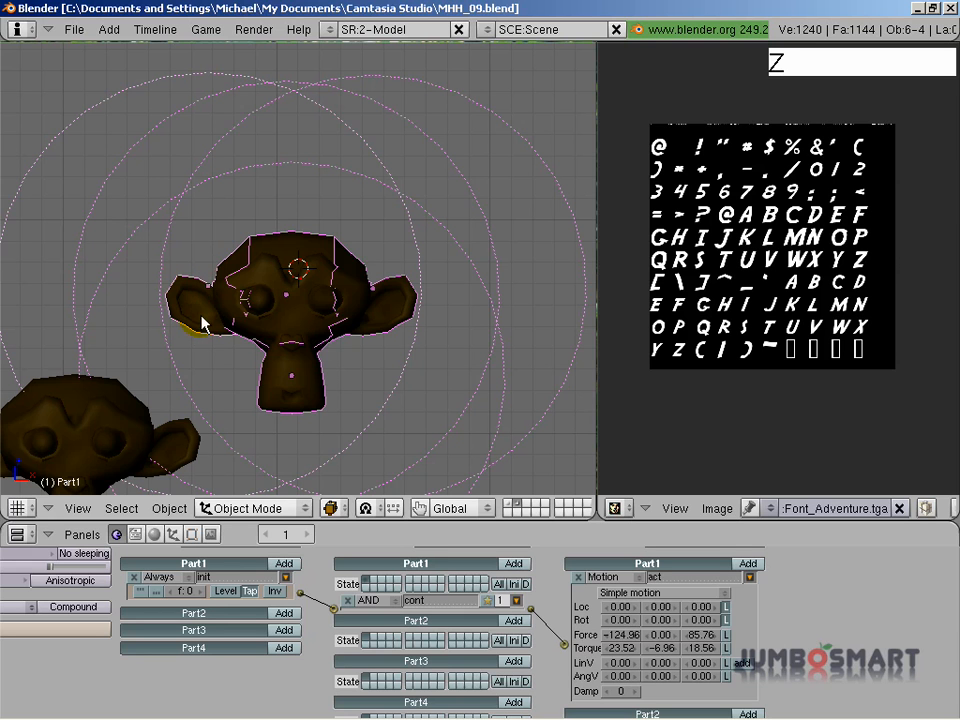
pyautogui.press('z')
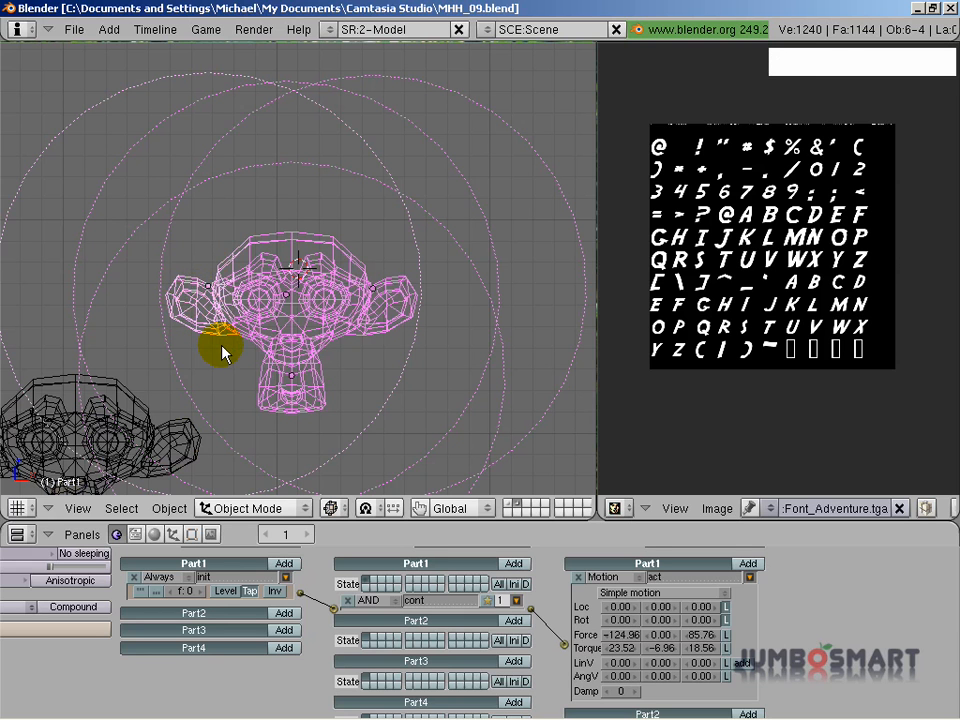
pyautogui.hotkey('ctrl', 'c')
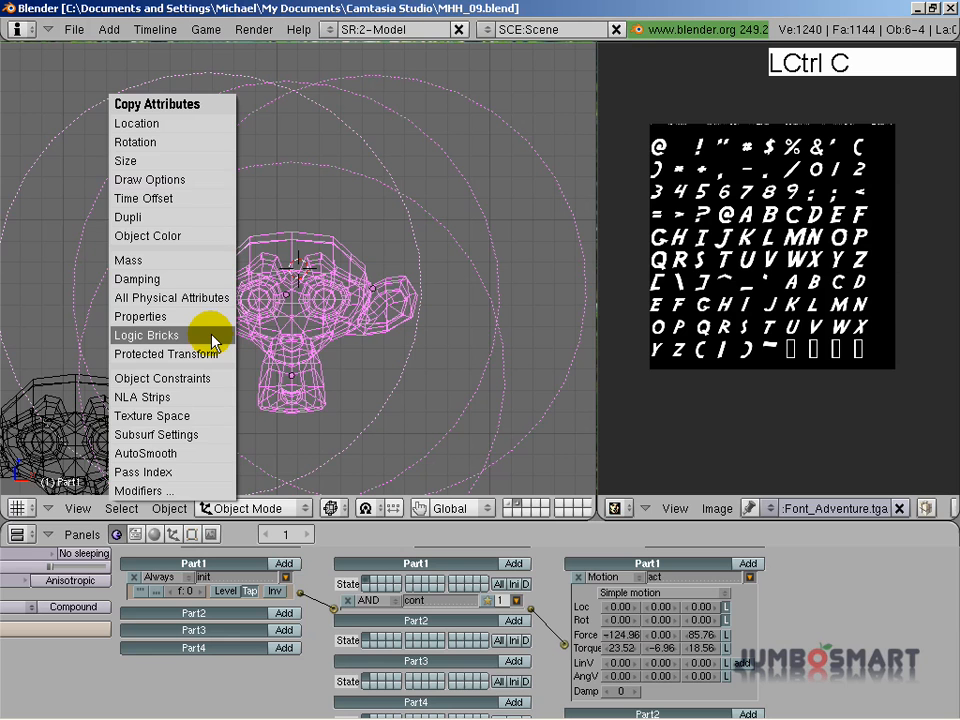
pyautogui.click(212, 341)
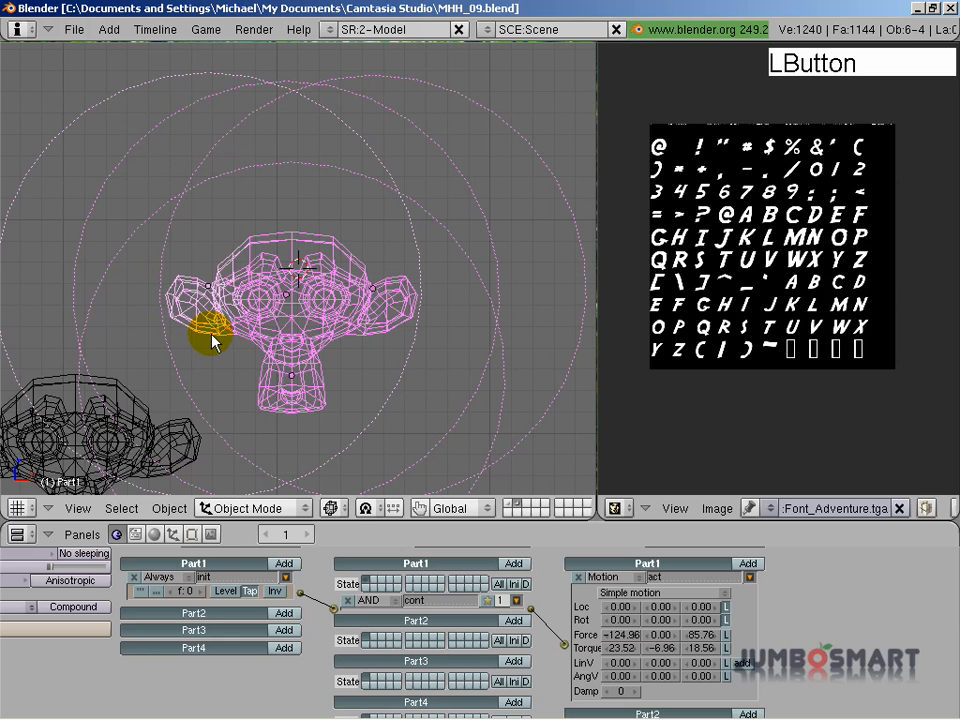
pyautogui.rightClick(279, 285)
pyautogui.rightClick(364, 300)
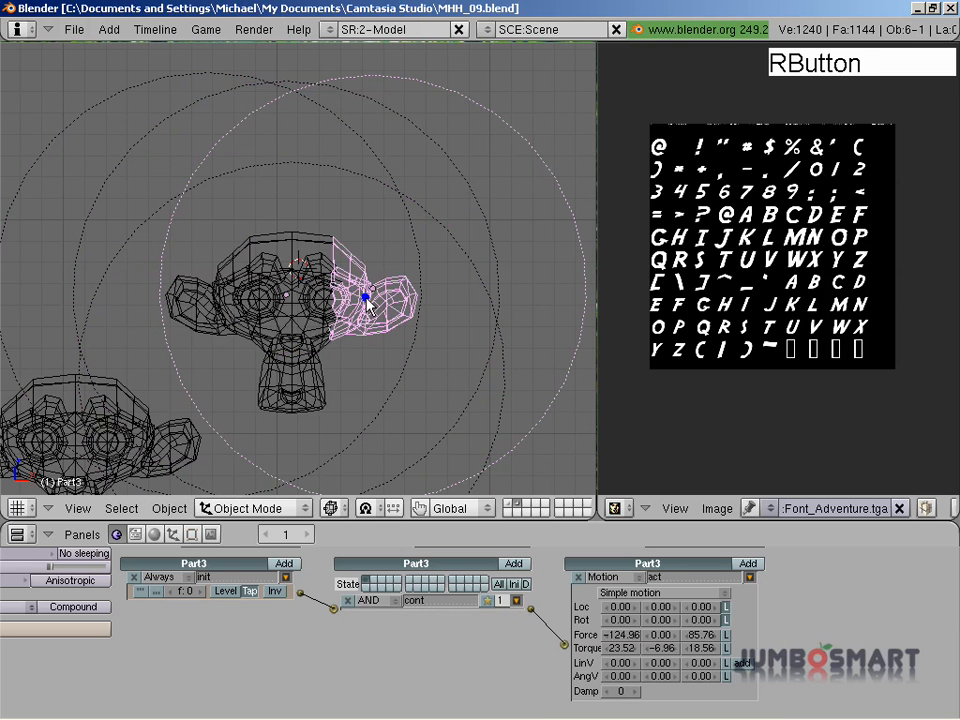
pyautogui.rightClick(298, 408)
# Step: Set Part3's motion actuator Force to 0.00, 0.00, 106.48 and adjust its Torque, with Y at 61.92 and Z at -28.80
pyautogui.rightClick(294, 283)
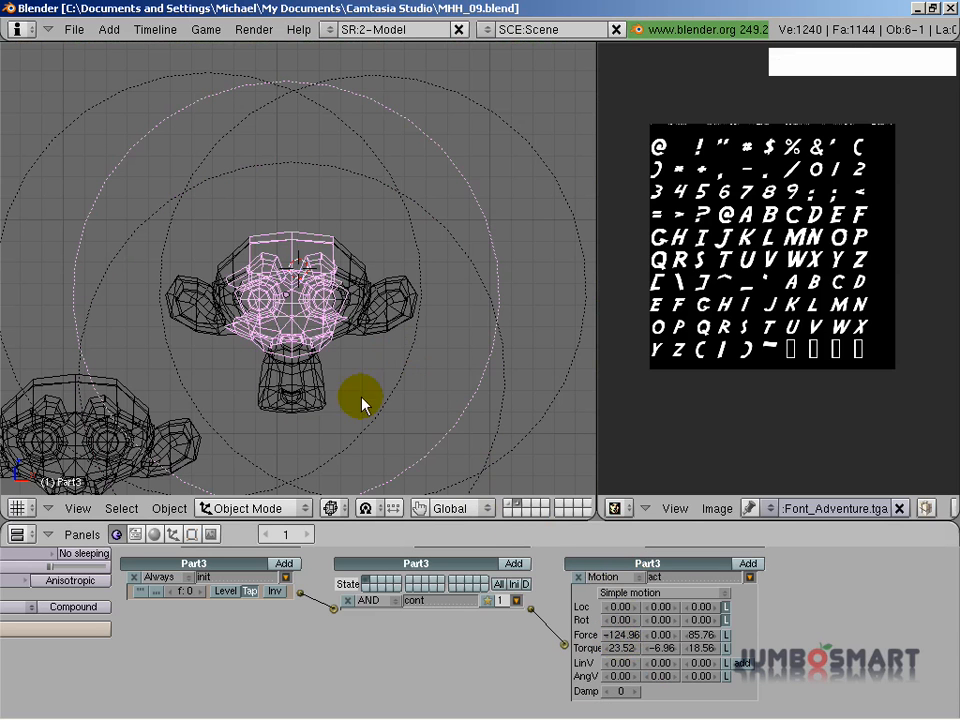
pyautogui.click(622, 635)
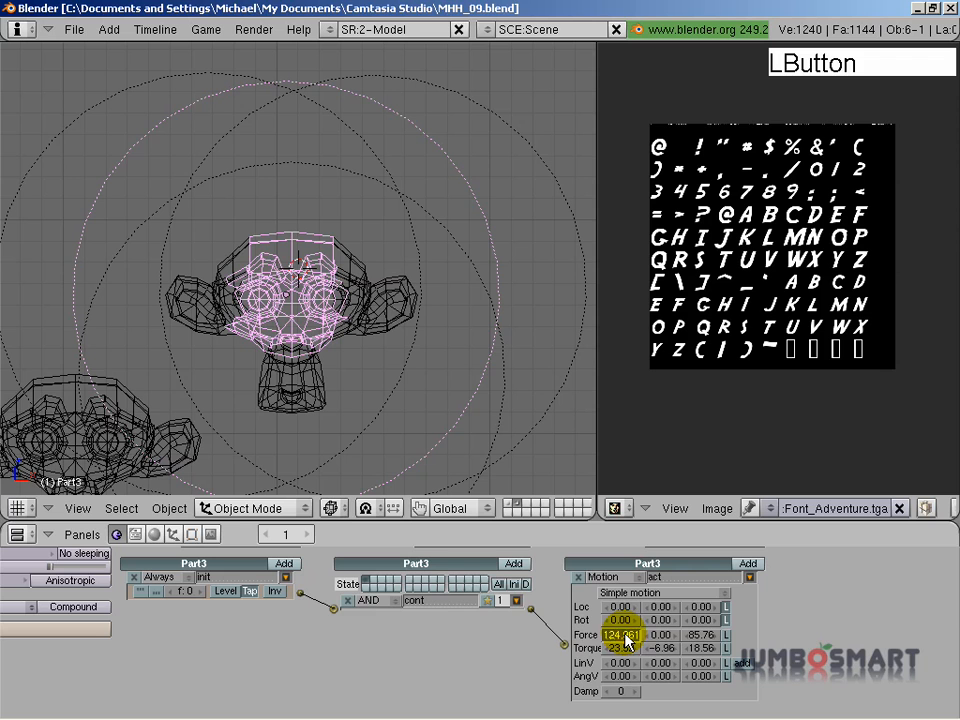
pyautogui.write('0')
pyautogui.press('Return')
pyautogui.moveTo(704, 634)
pyautogui.mouseDown()
pyautogui.moveTo(722, 643)
pyautogui.moveTo(718, 636)
pyautogui.mouseUp()
pyautogui.moveTo(656, 648); pyautogui.dragTo(609, 650)
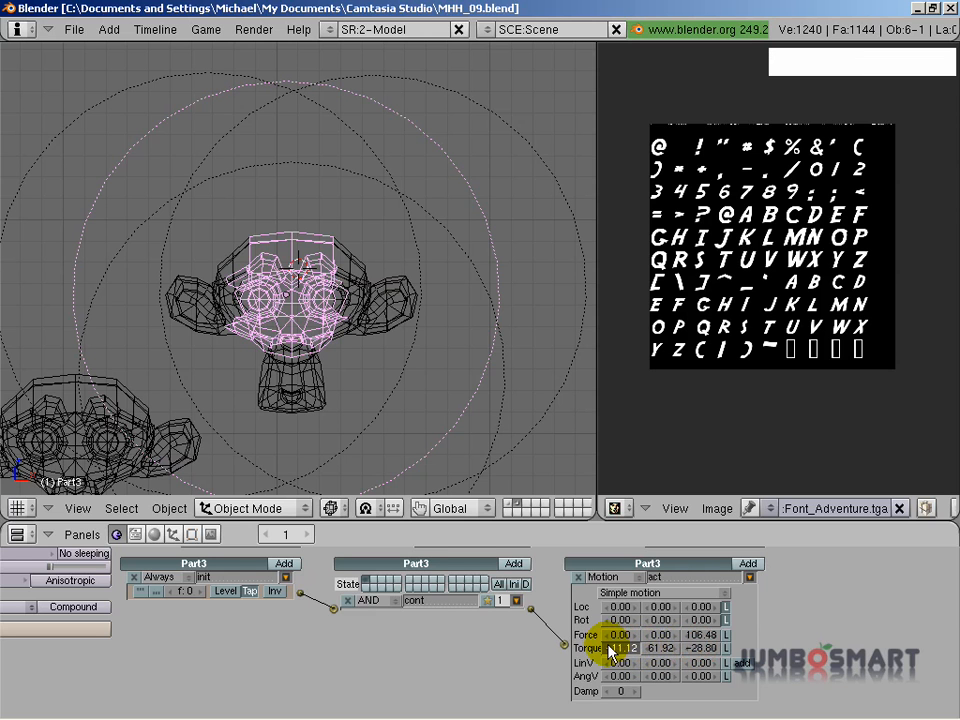
# Step: Set Part2's motion actuator Force to 9.84, 0.00, 71.60 and Torque to 56.56, -21.60, -39.28
pyautogui.rightClick(289, 386)
pyautogui.click(695, 641)
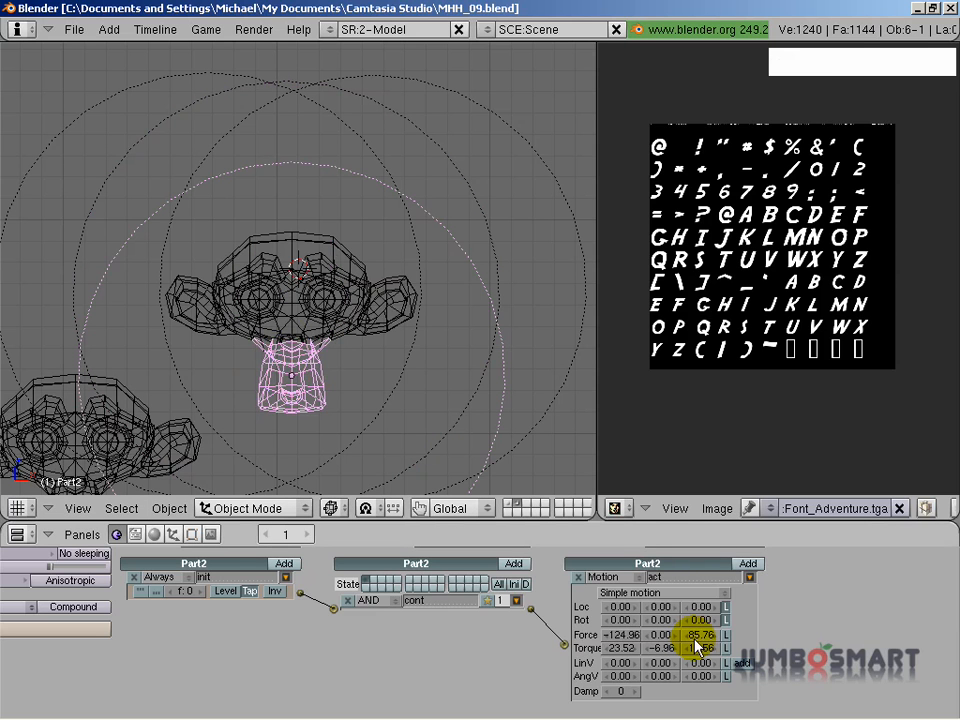
pyautogui.moveTo(700, 645); pyautogui.dragTo(692, 641)
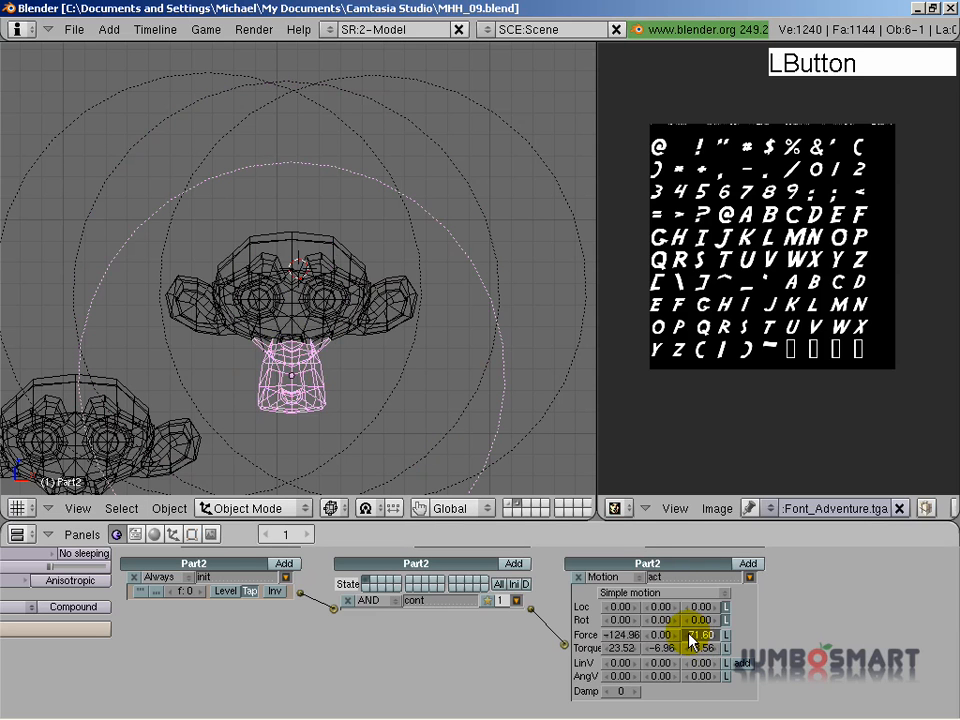
pyautogui.moveTo(616, 635); pyautogui.dragTo(645, 637)
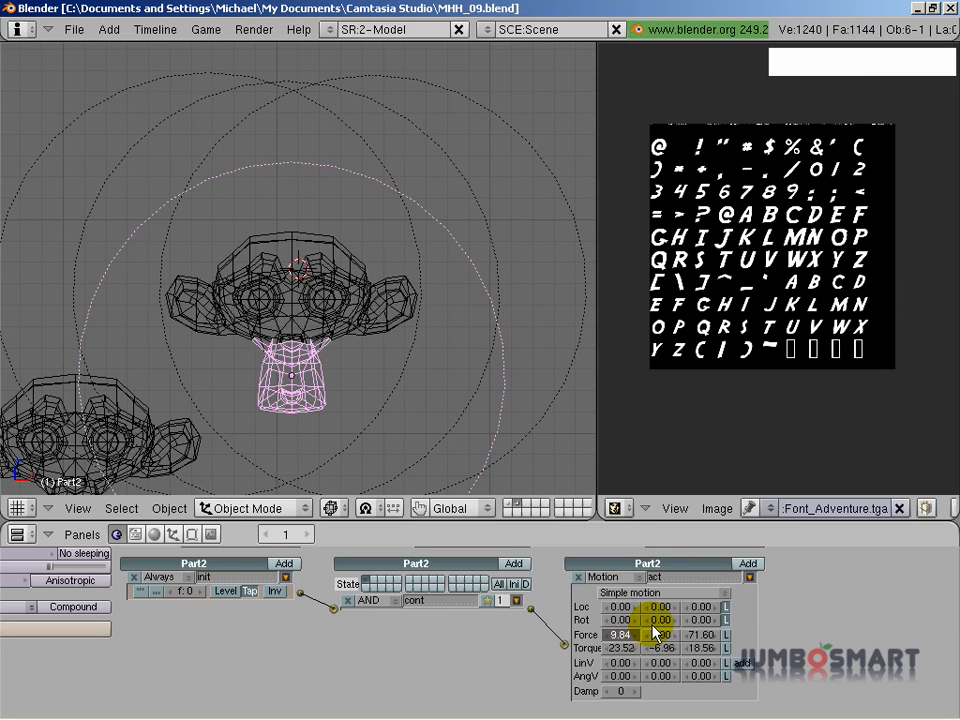
pyautogui.moveTo(647, 649); pyautogui.dragTo(651, 655)
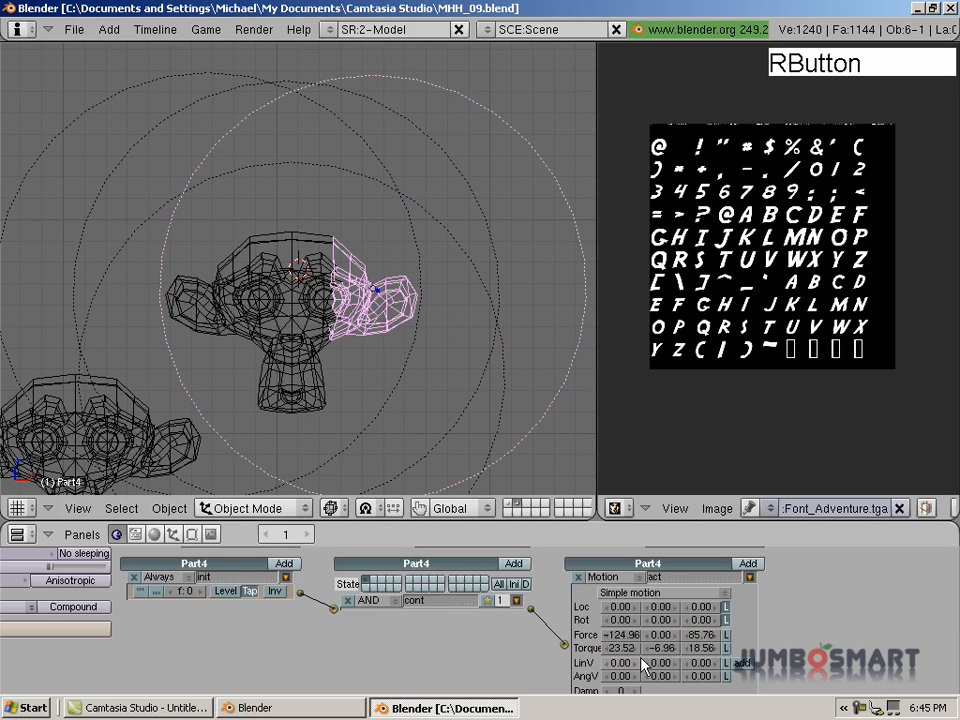
# Step: Set Part4's motion actuator Force to 217.76, 0.00, 115.04 and Torque to -32.80, 19.20, -69.36
pyautogui.moveTo(617, 636); pyautogui.dragTo(660, 647)
pyautogui.moveTo(657, 646); pyautogui.dragTo(675, 647)
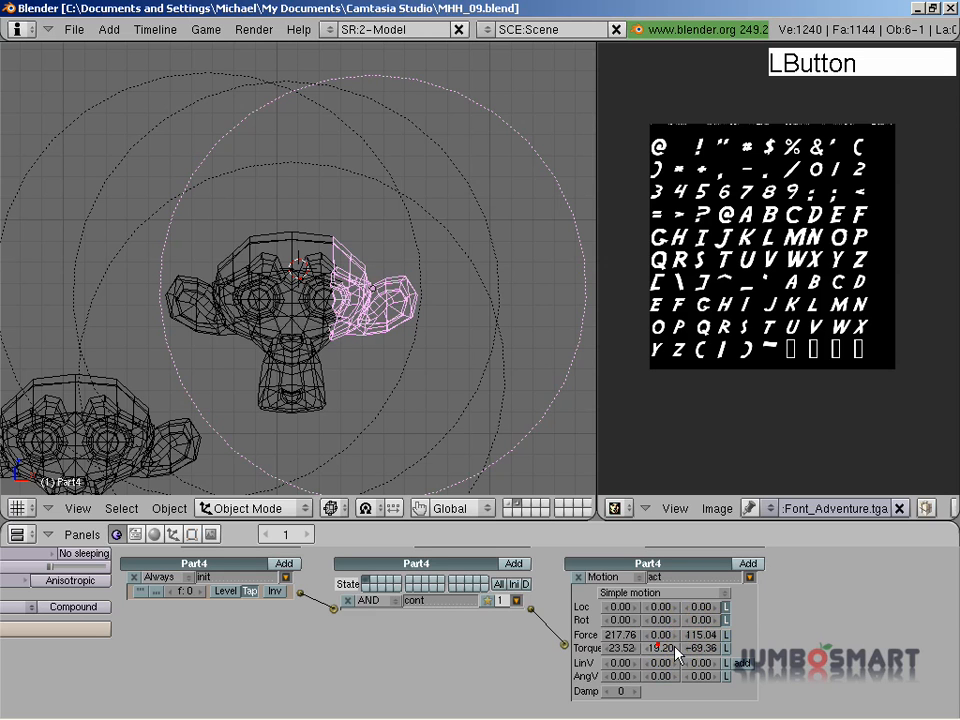
# Step: Play-test the game in textured camera view on the main scene layer, shooting several monkey heads to check how all four parts scatter
pyautogui.click(510, 505)
pyautogui.press('KP_0')
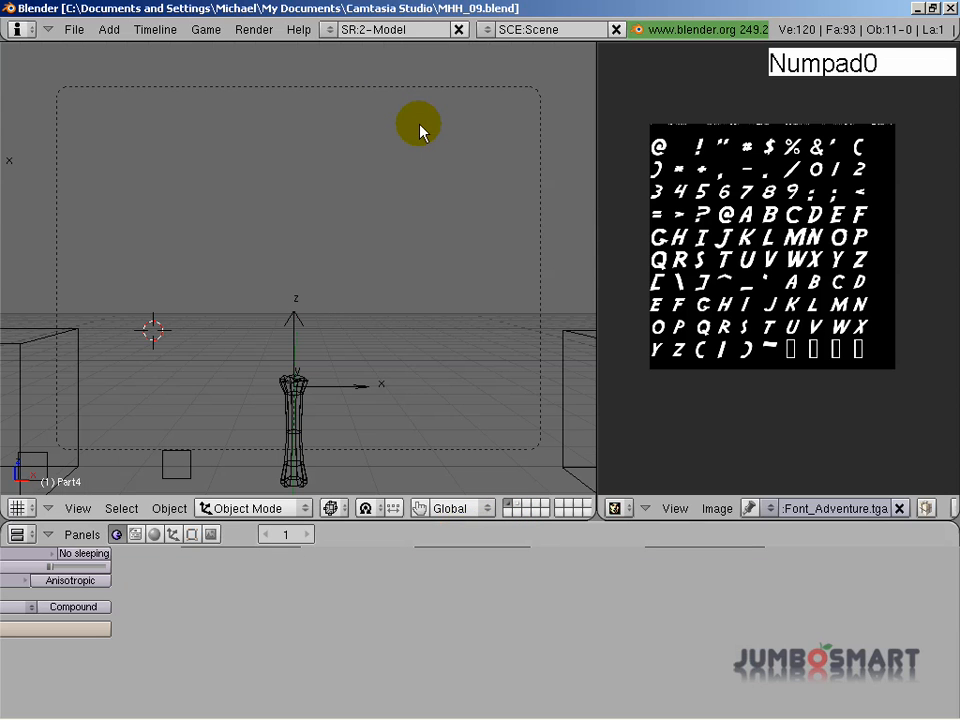
pyautogui.hotkey('alt', 'z')
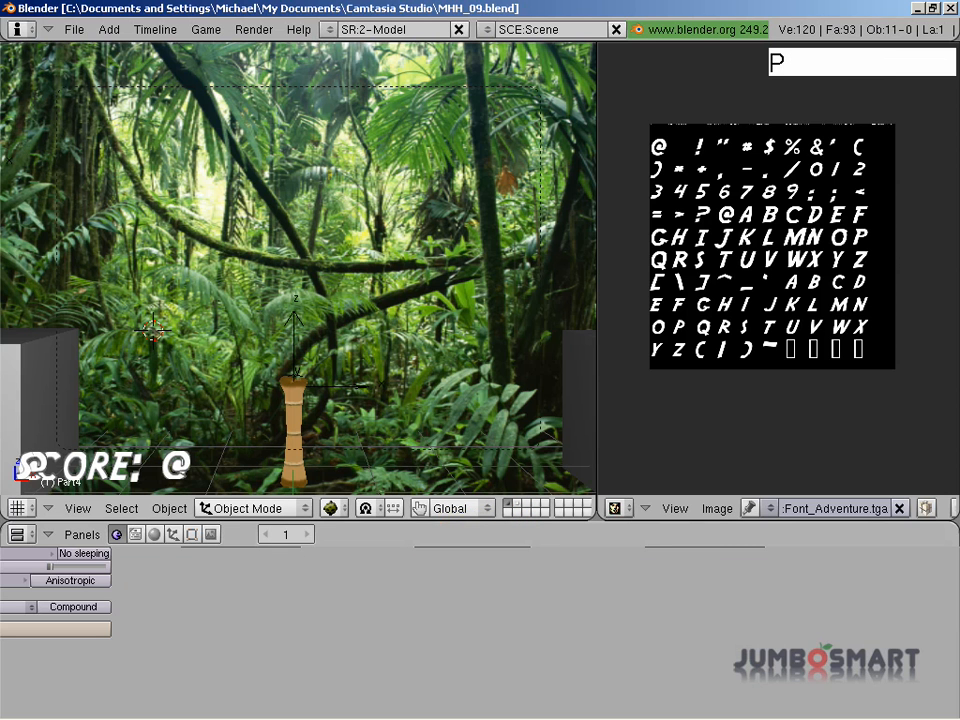
pyautogui.press('Left')
pyautogui.press('Right')
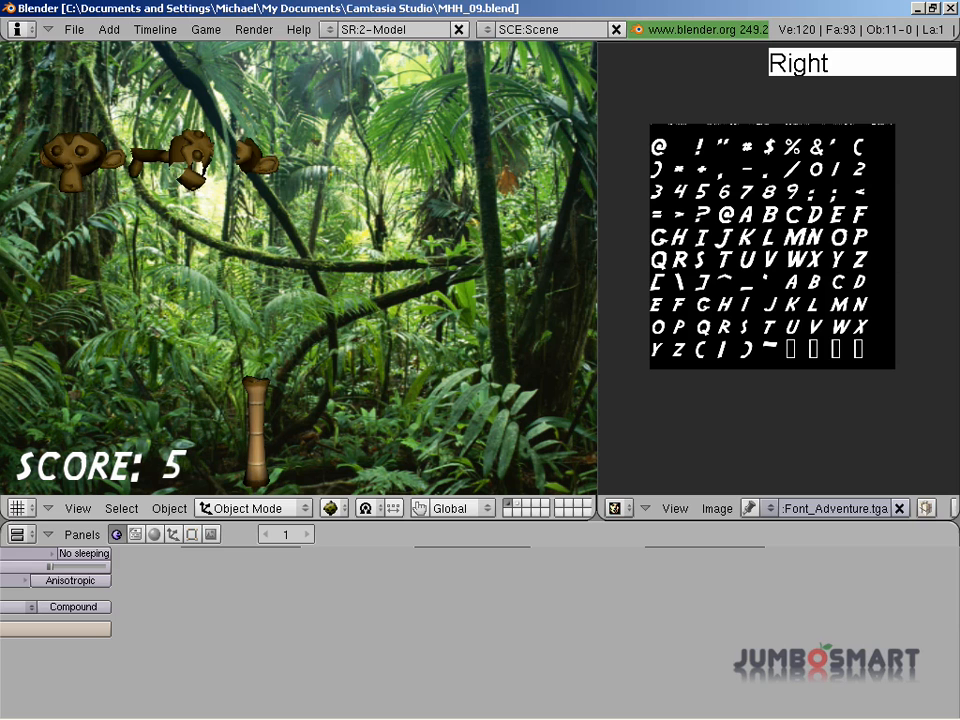
pyautogui.press('space')
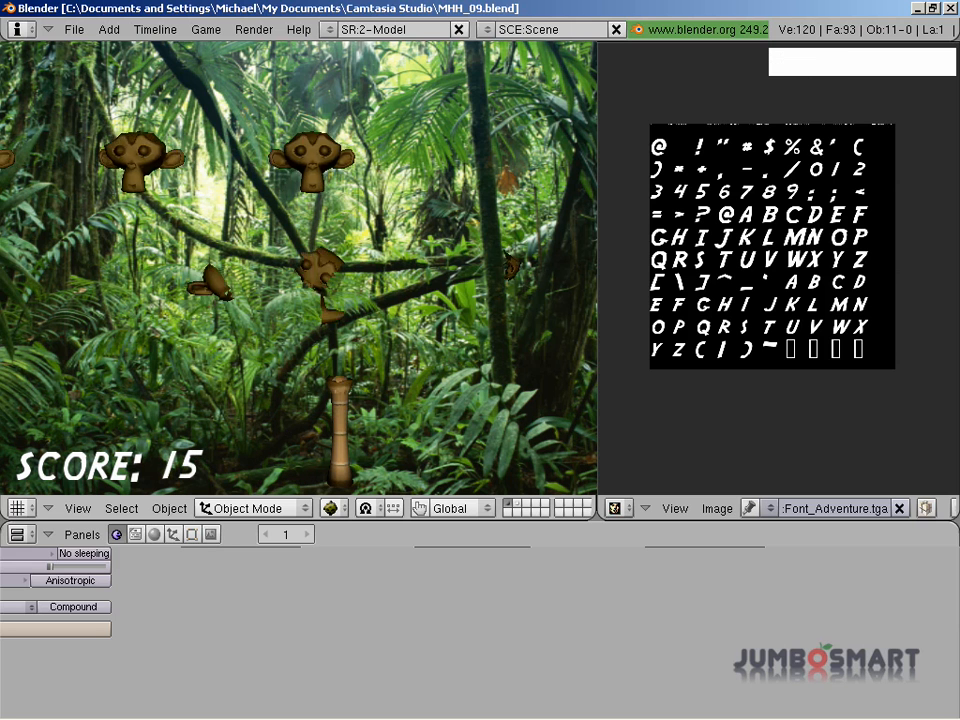
pyautogui.press('Right')
pyautogui.press('Left')
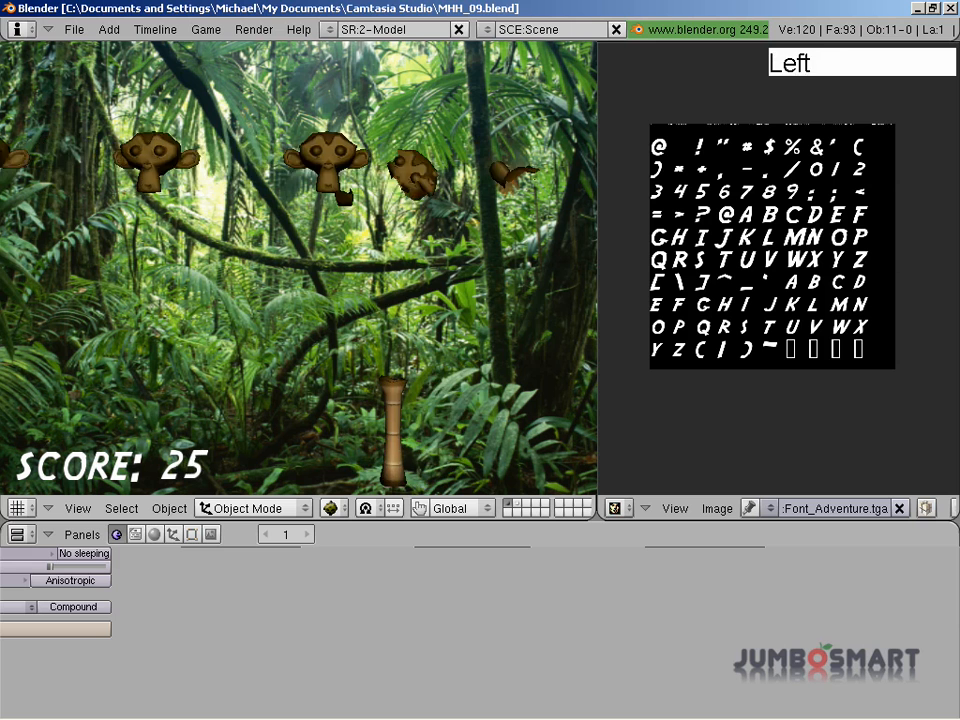
pyautogui.press('space')
pyautogui.press('Right')
pyautogui.press('space')
pyautogui.press('Left')
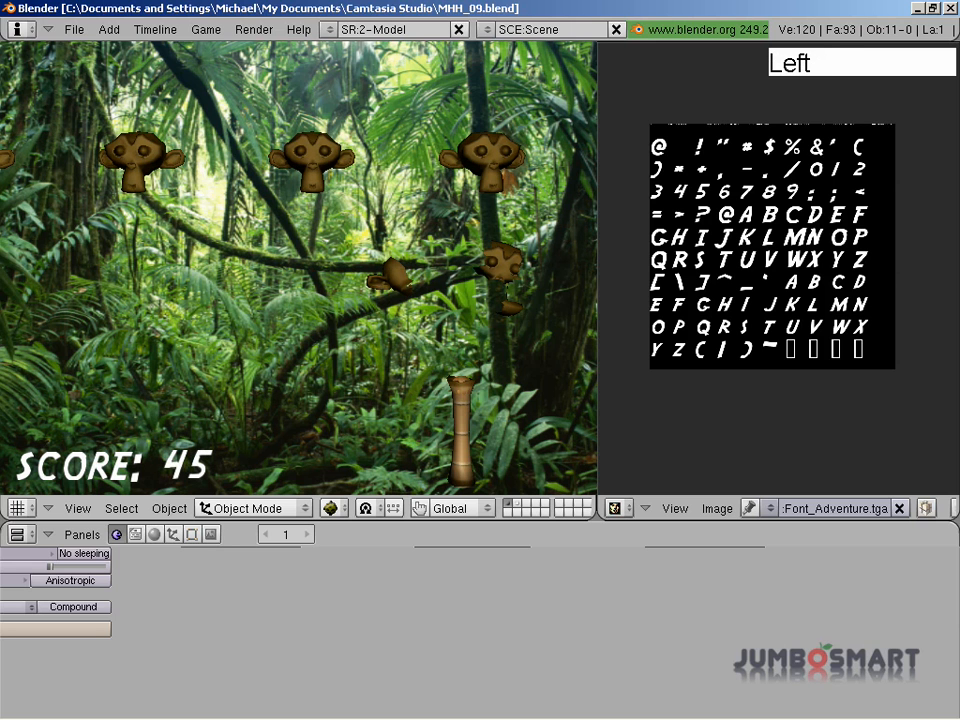
pyautogui.press('space')
pyautogui.press('Left')
pyautogui.press('Right')
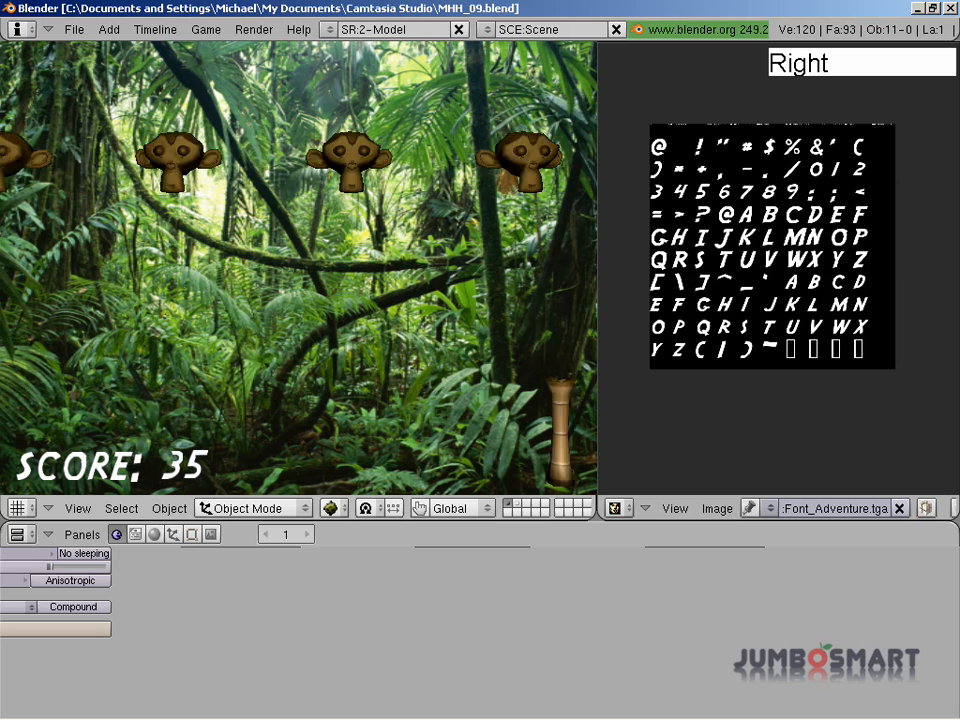
pyautogui.press('space')
pyautogui.press('Left')
pyautogui.press('Left')
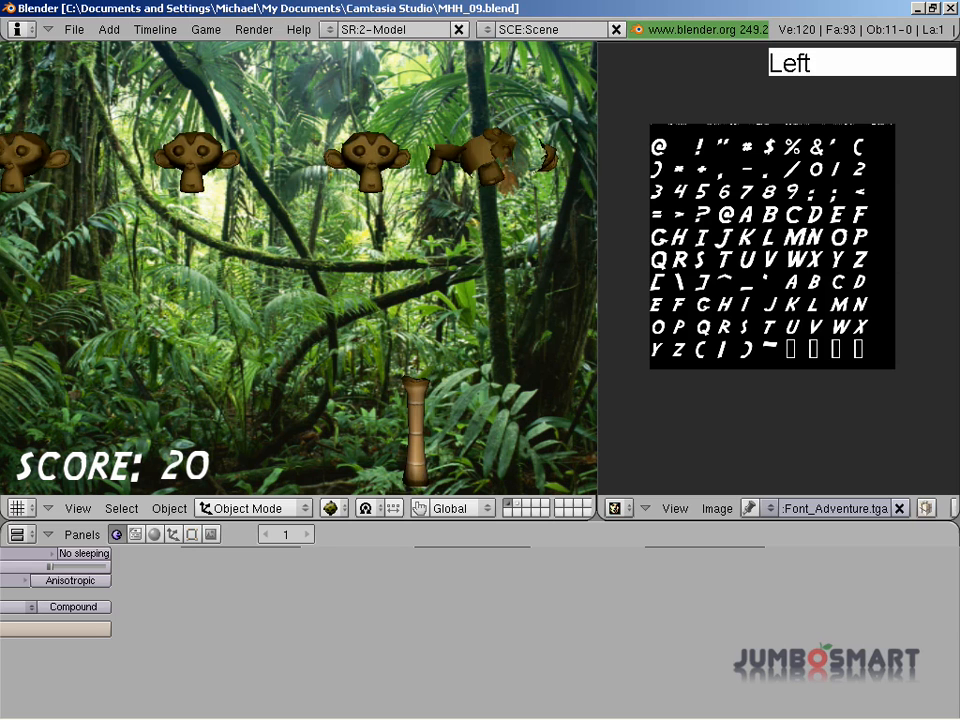
pyautogui.press('space')
pyautogui.press('Right')
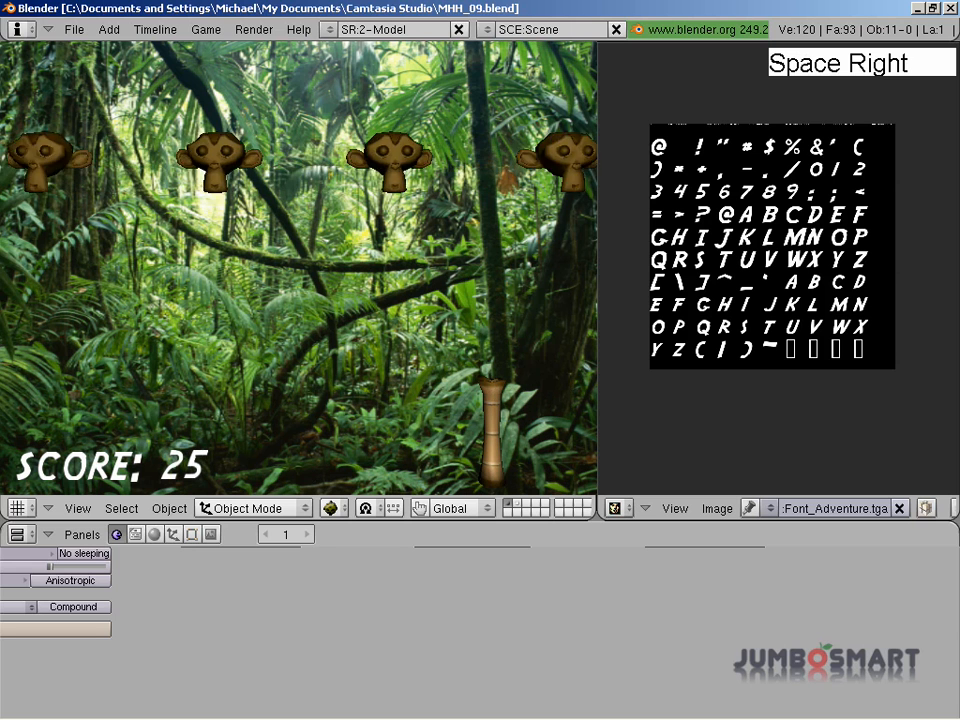
pyautogui.press('Escape')
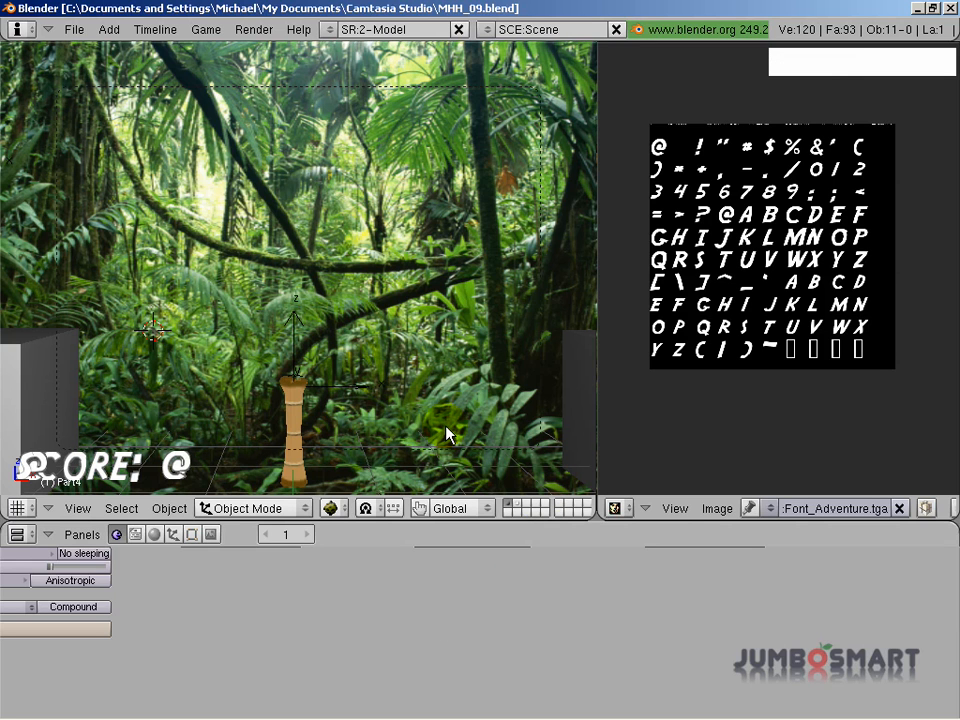
# Step: Raise the Z Force on the shattered head's parts, setting Part4's to 213.92 and Part2's to 175.83, and increasing Part1's as well
pyautogui.click(514, 507)
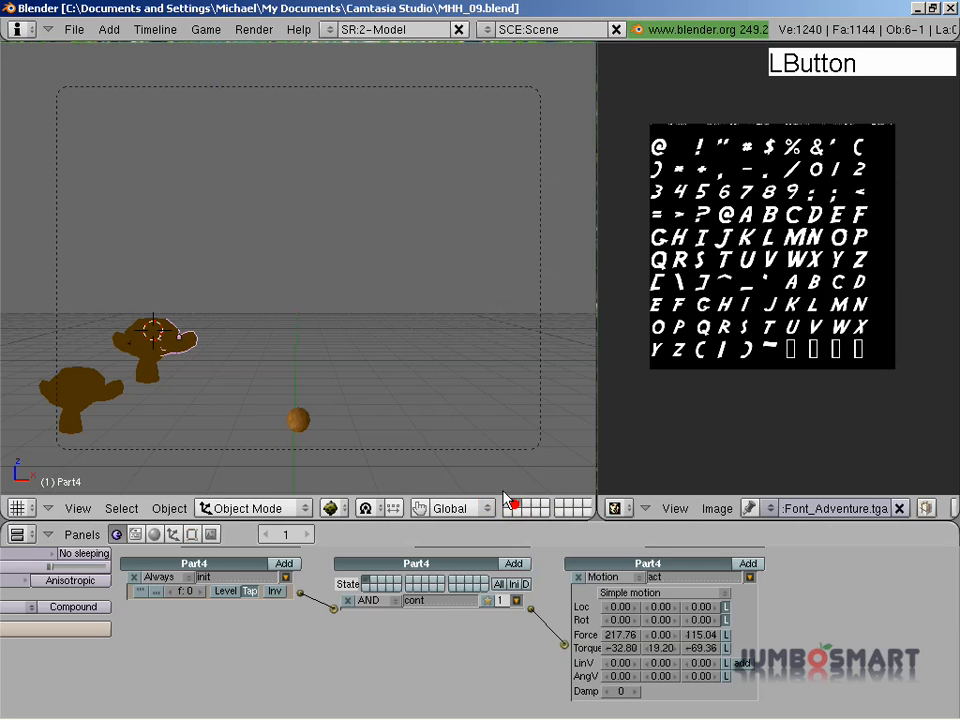
pyautogui.rightClick(150, 342)
pyautogui.moveTo(702, 640); pyautogui.dragTo(735, 640)
pyautogui.rightClick(165, 356)
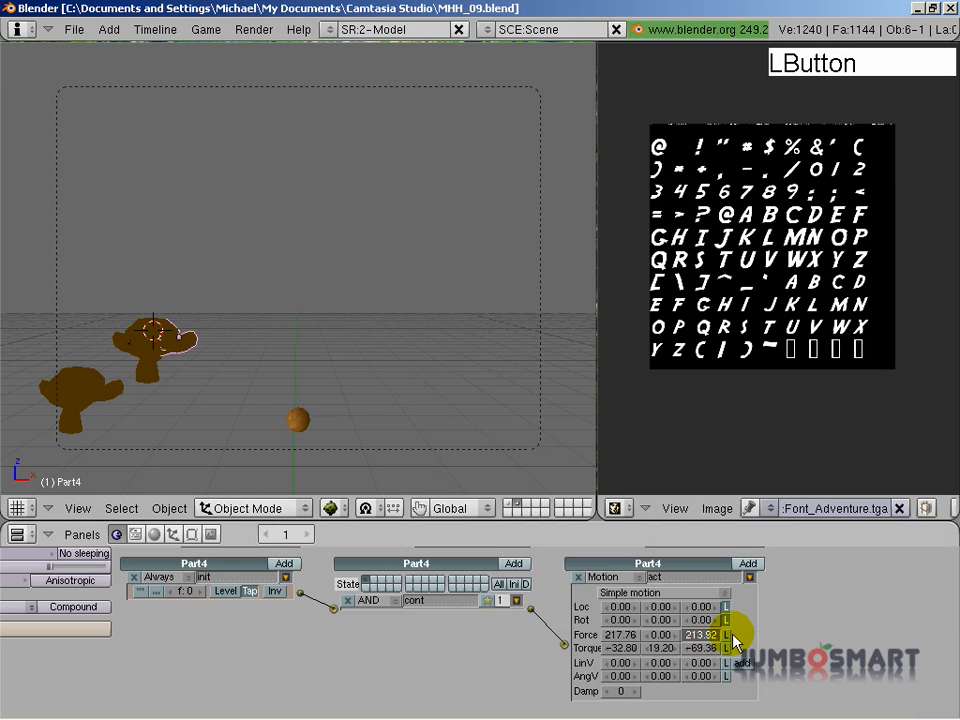
pyautogui.rightClick(114, 337)
pyautogui.moveTo(704, 635); pyautogui.dragTo(731, 641)
pyautogui.rightClick(157, 378)
pyautogui.moveTo(708, 635); pyautogui.dragTo(745, 641)
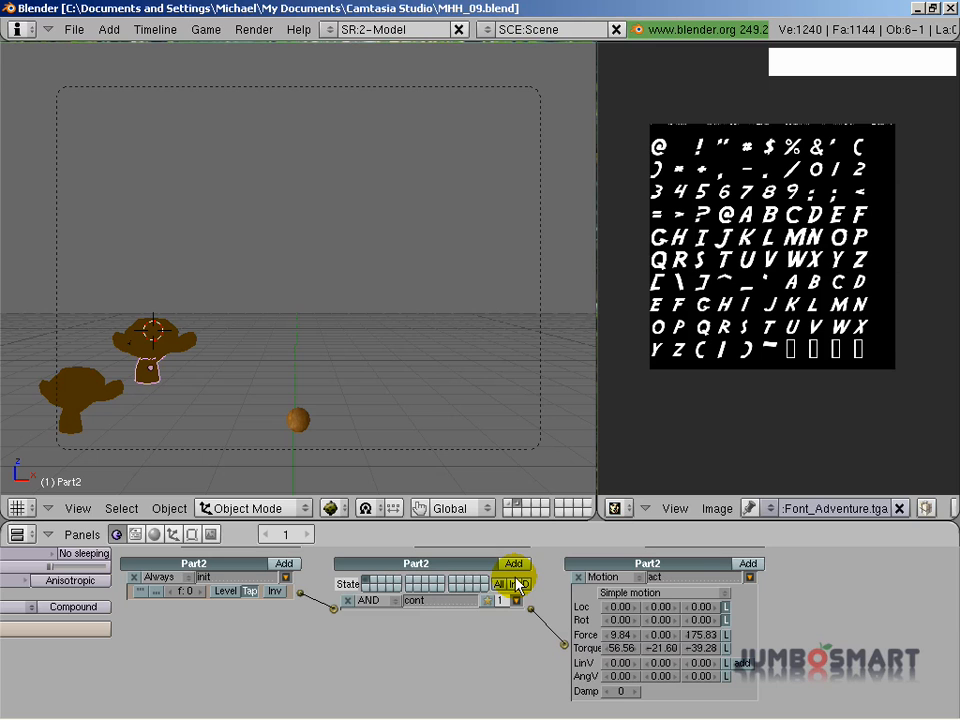
# Step: Play-test the game again to check the stronger upward scatter of the parts, and return to the layer with the shattered head
pyautogui.click(508, 503)
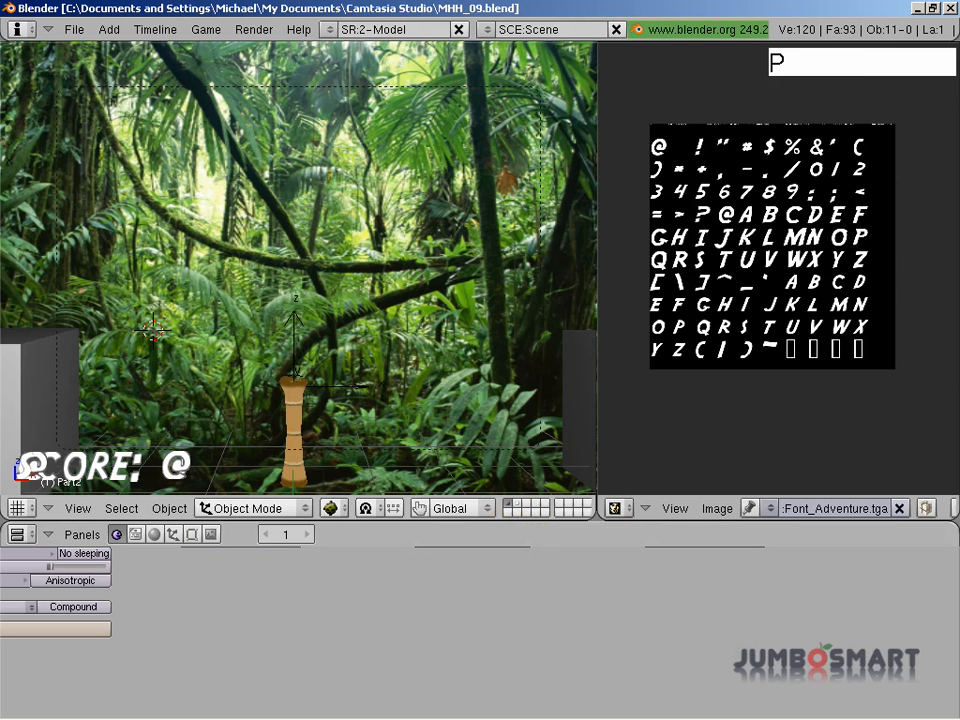
pyautogui.press('Left')
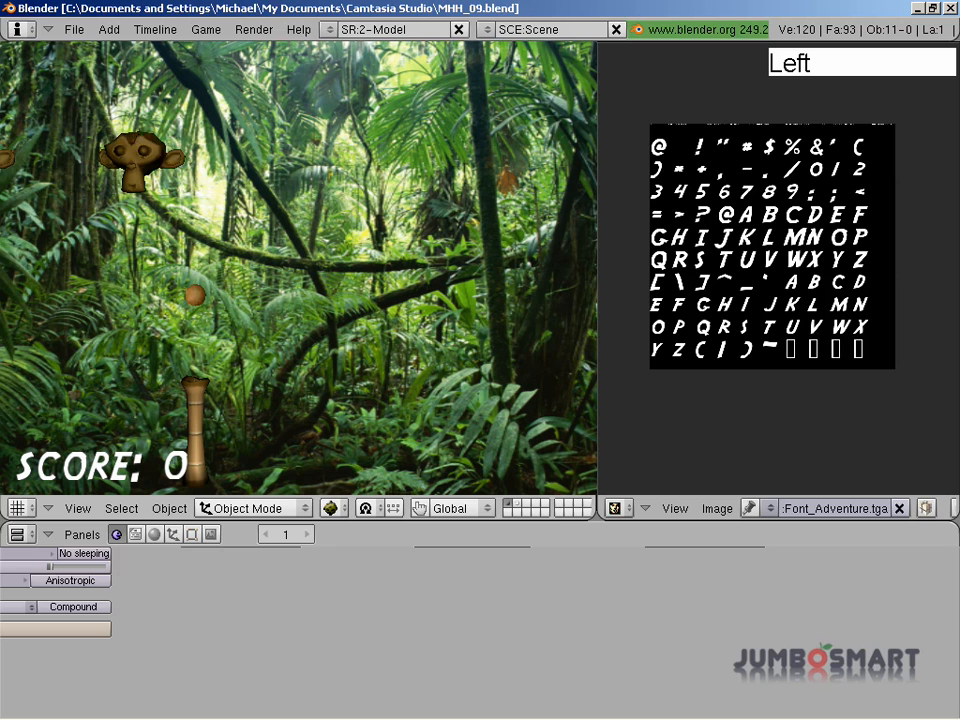
pyautogui.press('space')
pyautogui.press('Right')
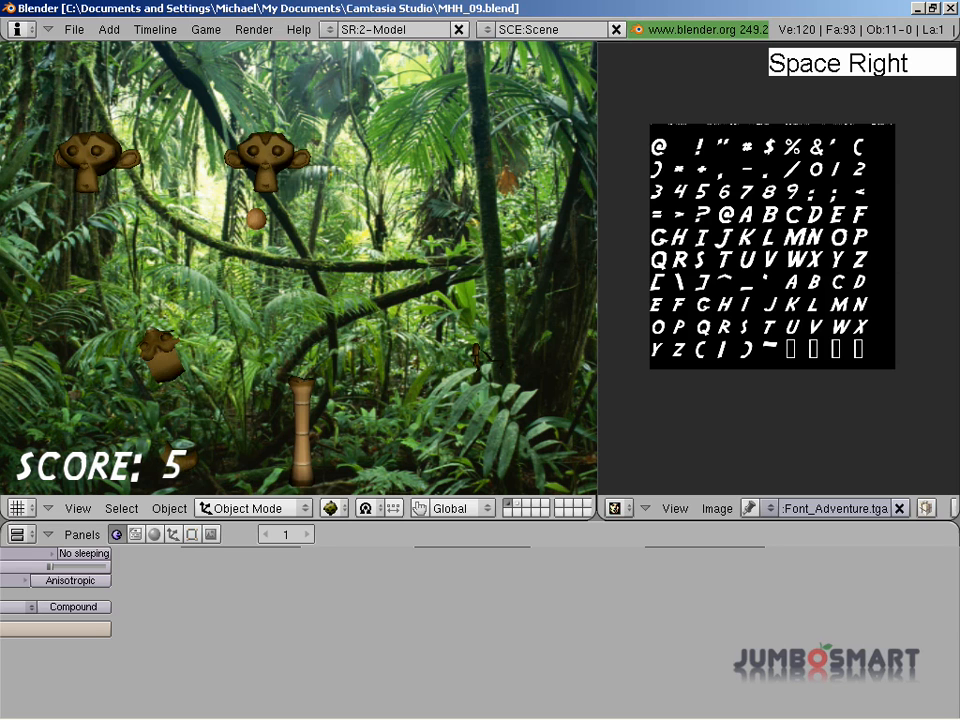
pyautogui.press('space')
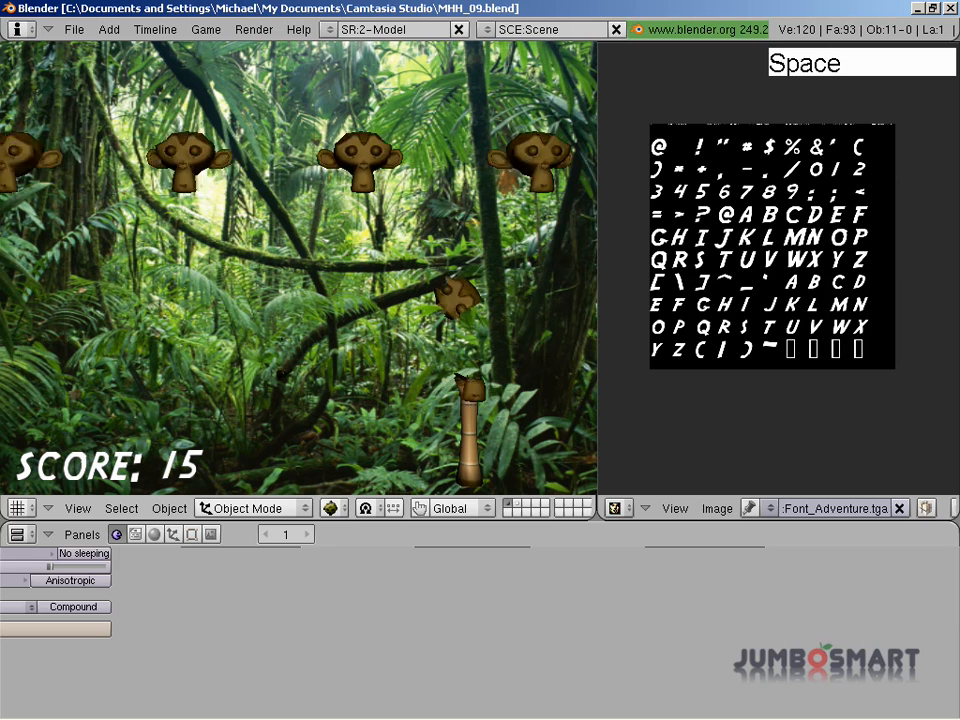
pyautogui.press('Escape')
pyautogui.click(511, 508)
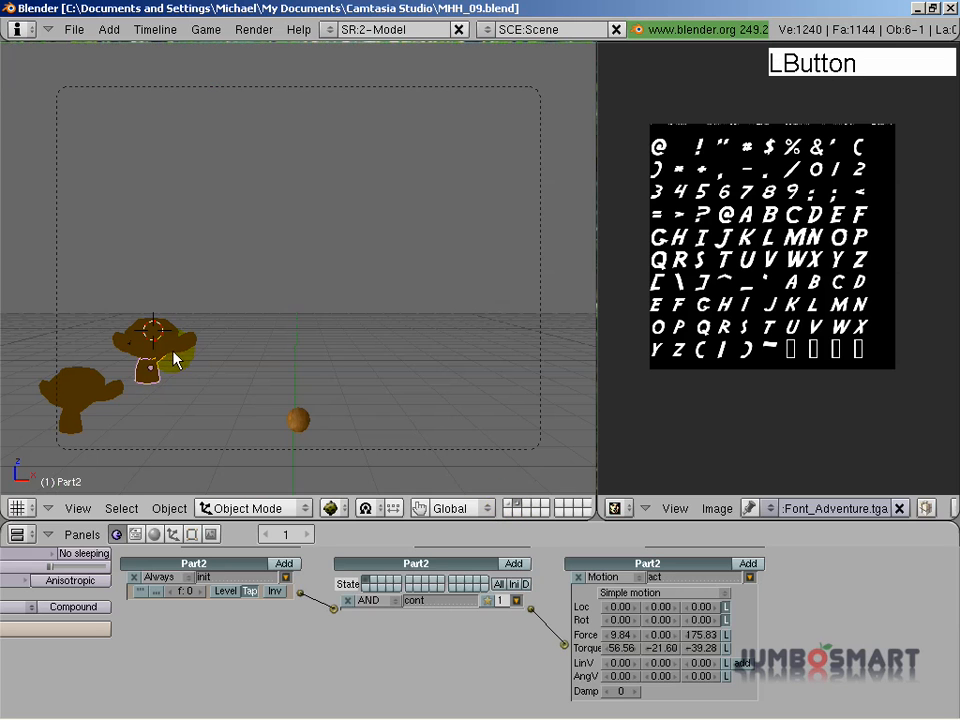
# Step: Set Part2's X Torque to -22.89 and Part4's Z Torque to -21.84, and review the motion values of Part3 and Part1
pyautogui.rightClick(154, 342)
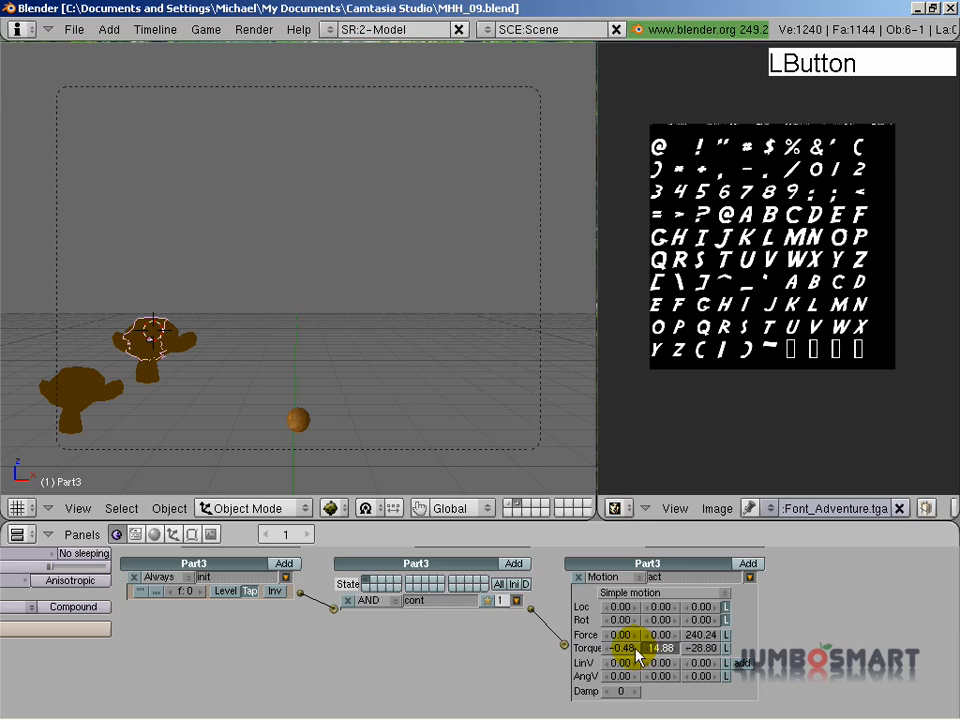
pyautogui.rightClick(146, 366)
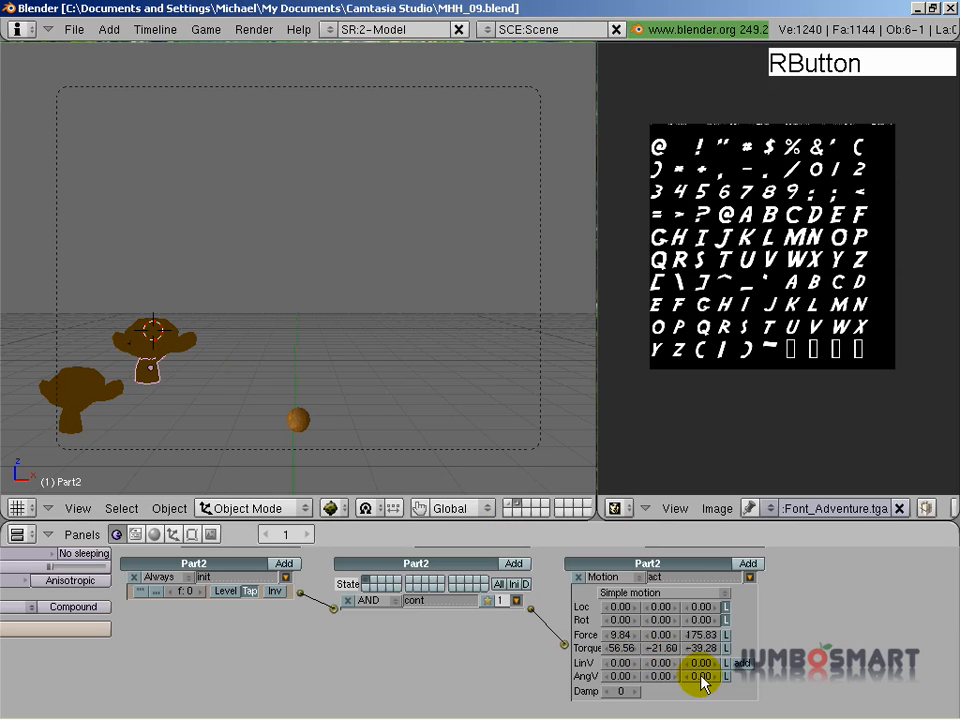
pyautogui.click(608, 648)
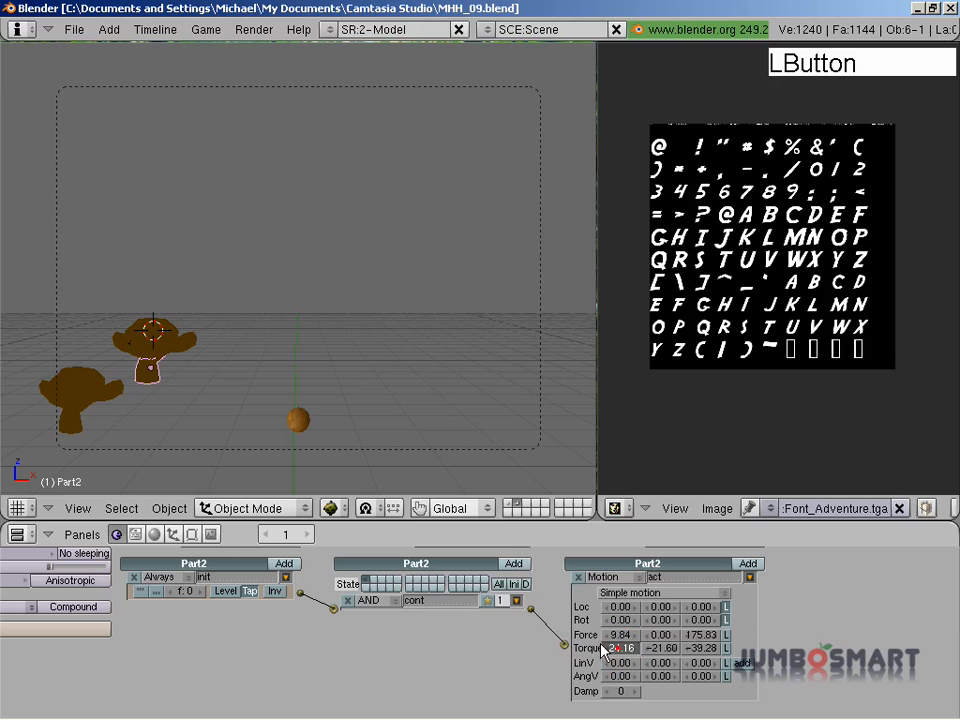
pyautogui.moveTo(597, 643); pyautogui.dragTo(598, 643)
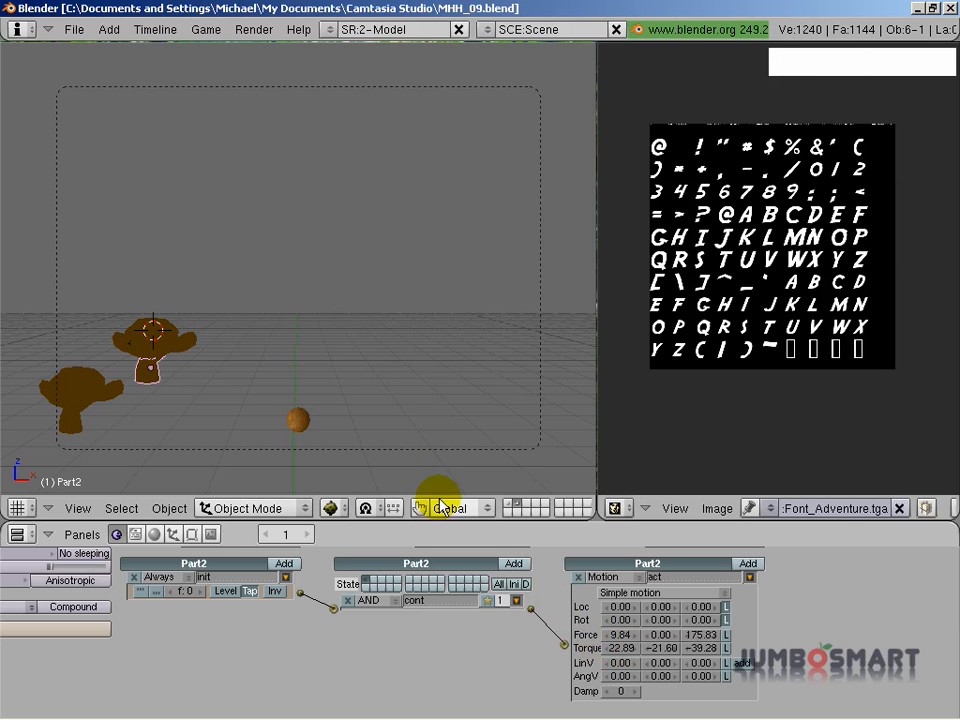
pyautogui.rightClick(178, 347)
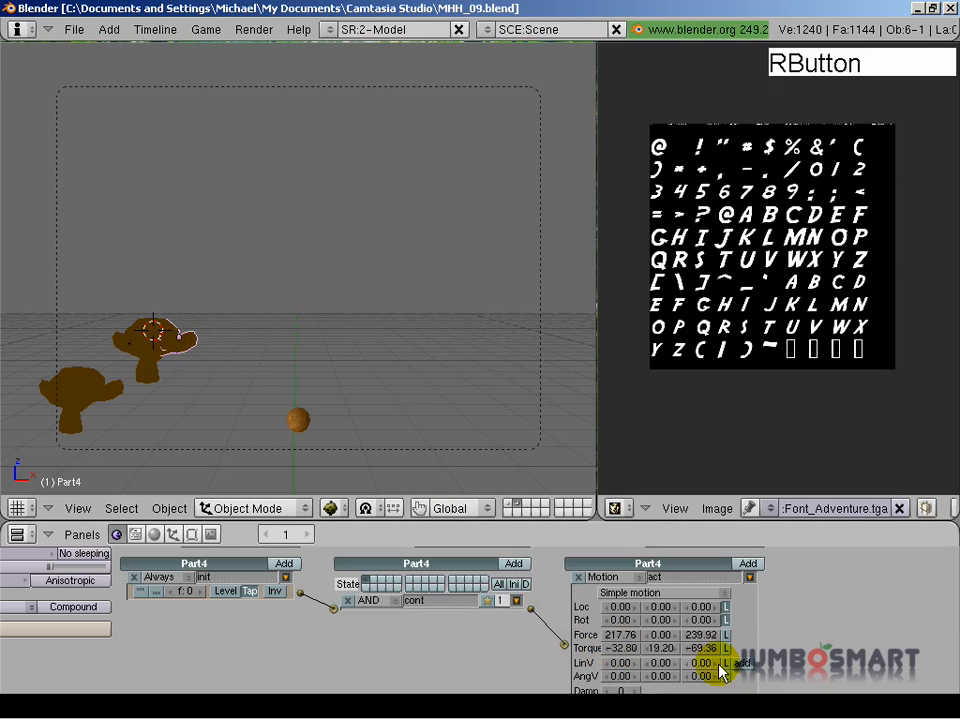
pyautogui.moveTo(703, 648); pyautogui.dragTo(730, 652)
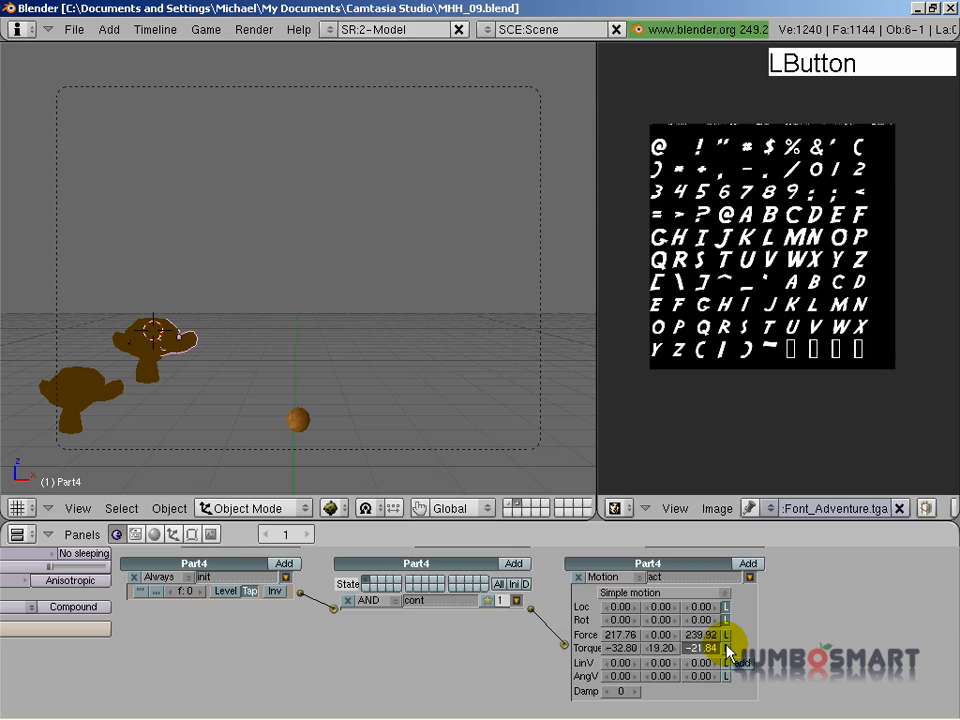
pyautogui.rightClick(128, 335)
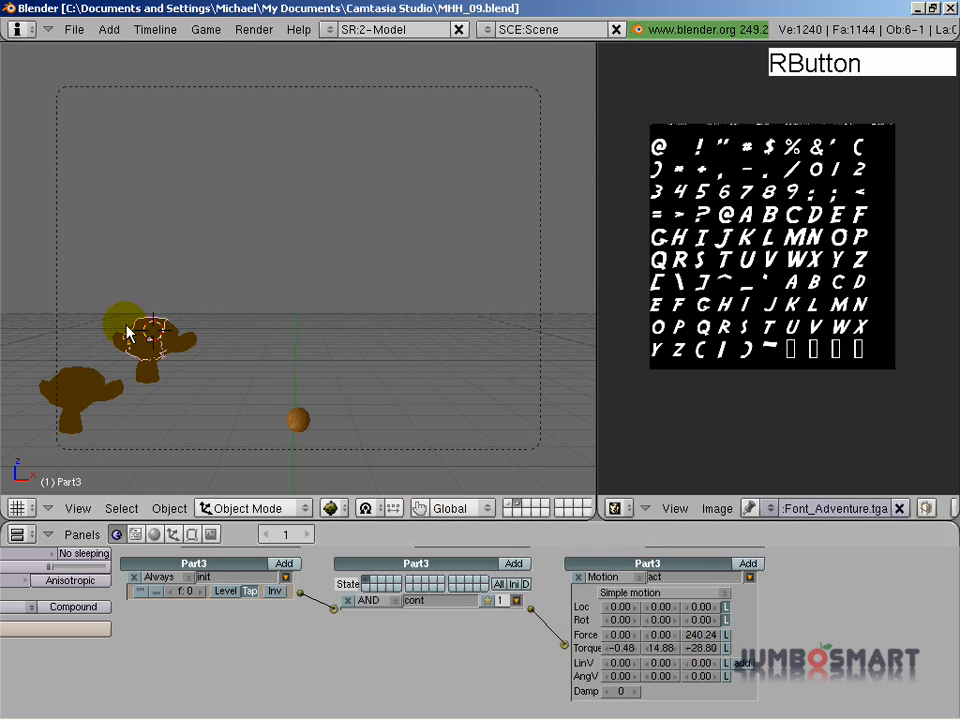
pyautogui.rightClick(118, 345)
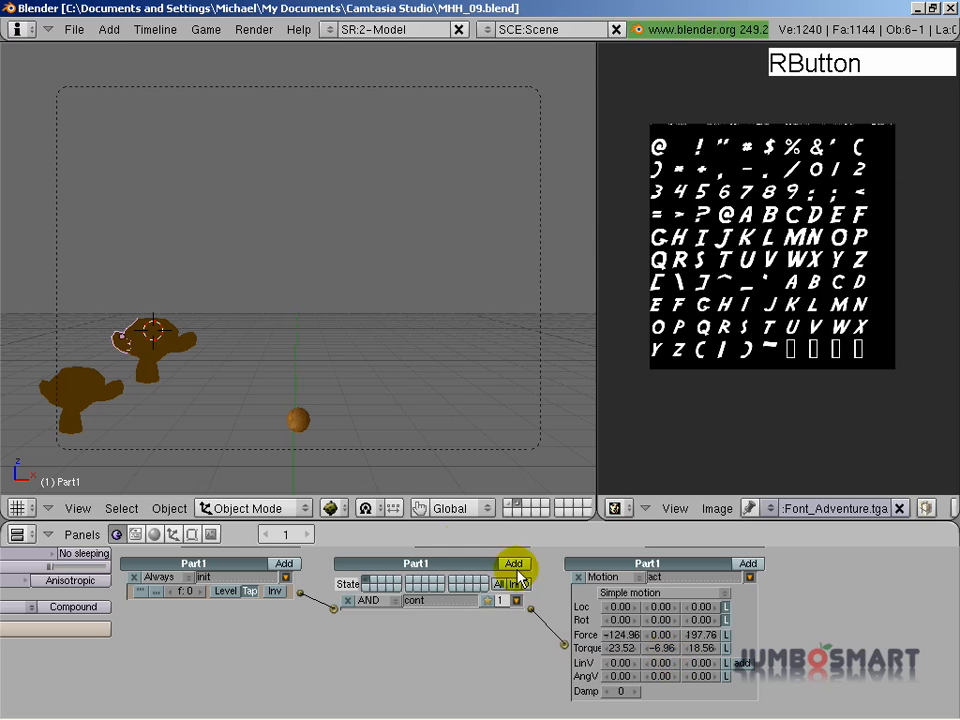
# Step: Play-test the game on the main scene layer, shooting several monkey heads to check the reduced spin of the parts, and stop it
pyautogui.click(508, 504)
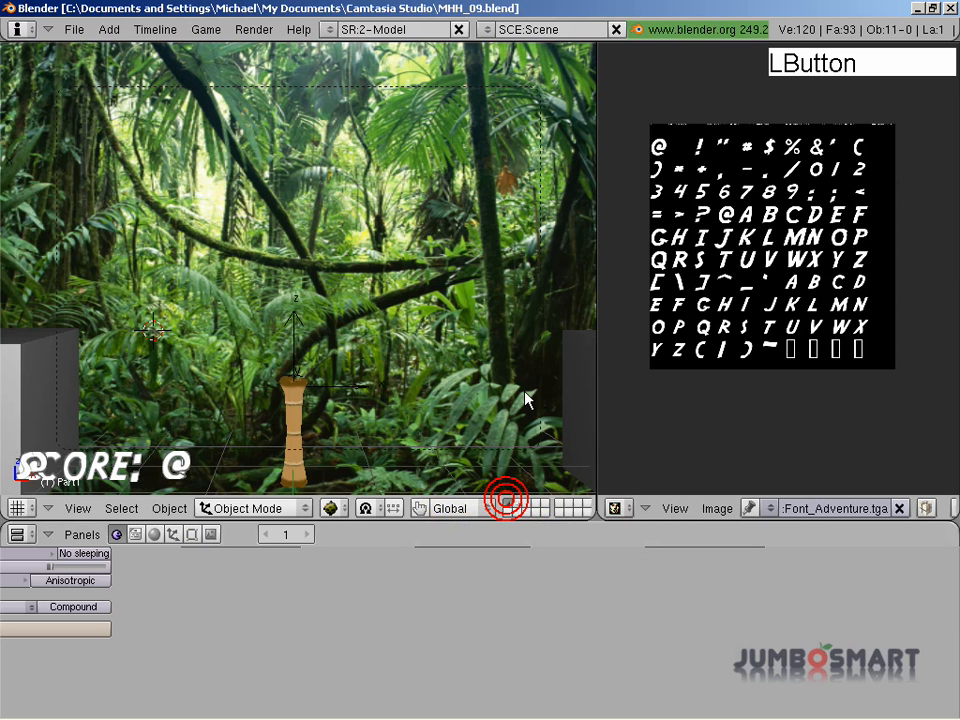
pyautogui.press('p')
pyautogui.press('Left')
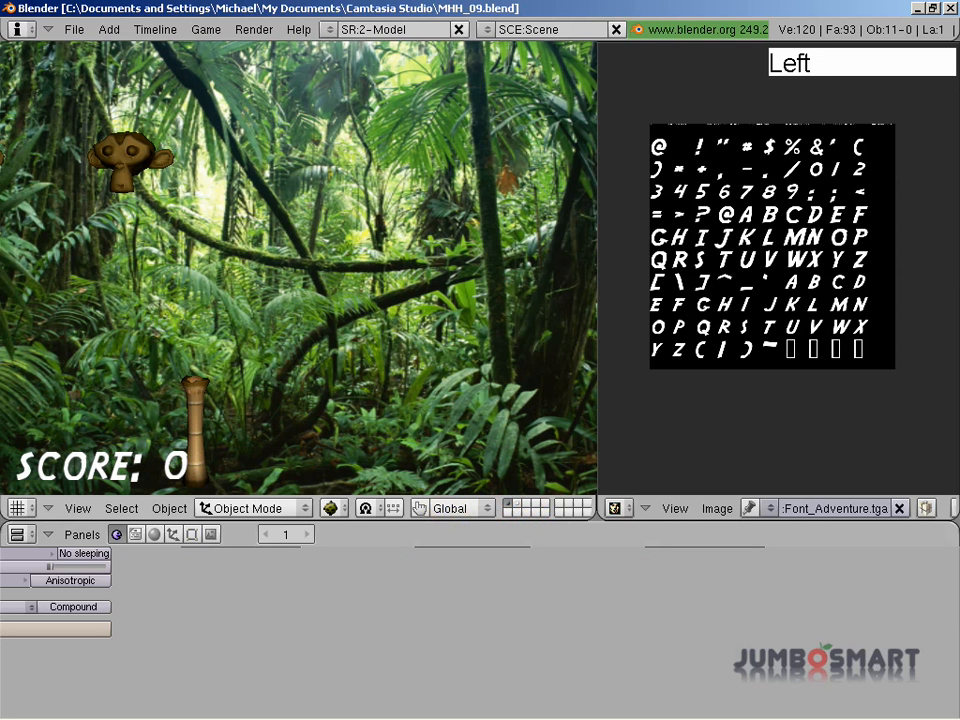
pyautogui.press('space')
pyautogui.press('Right')
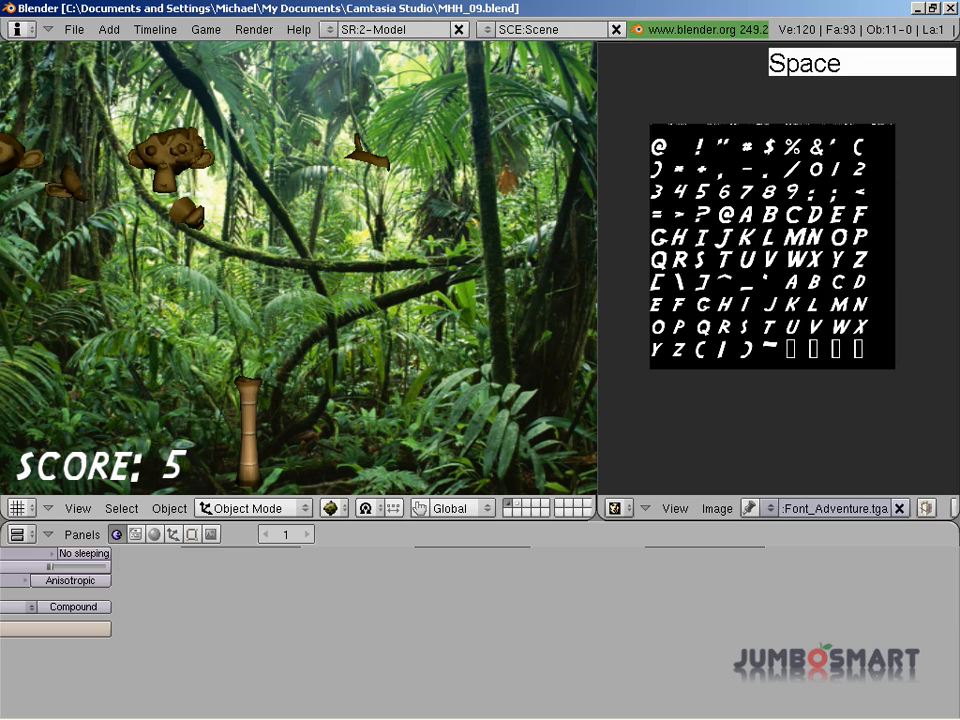
pyautogui.press('Right')
pyautogui.press('space')
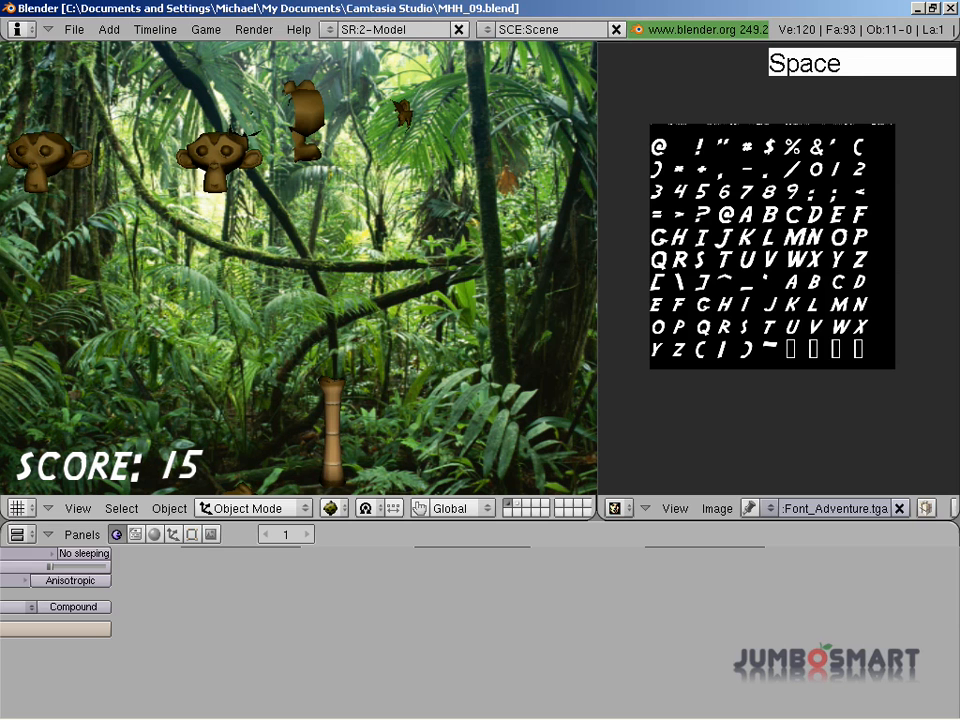
pyautogui.press('Right')
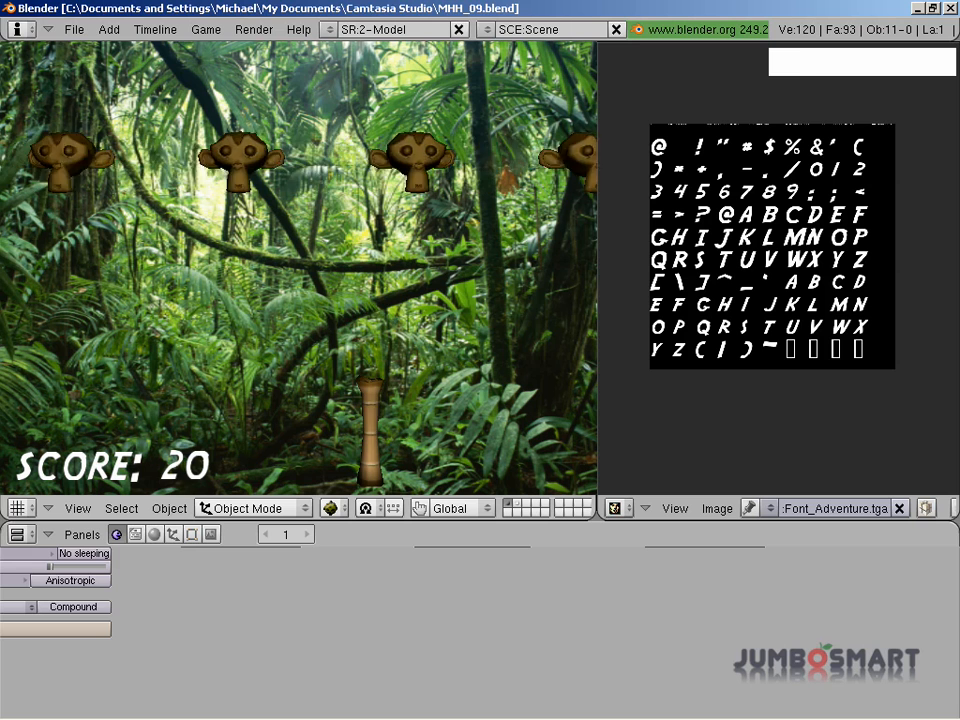
pyautogui.press('Left')
pyautogui.press('Right')
pyautogui.press('space')
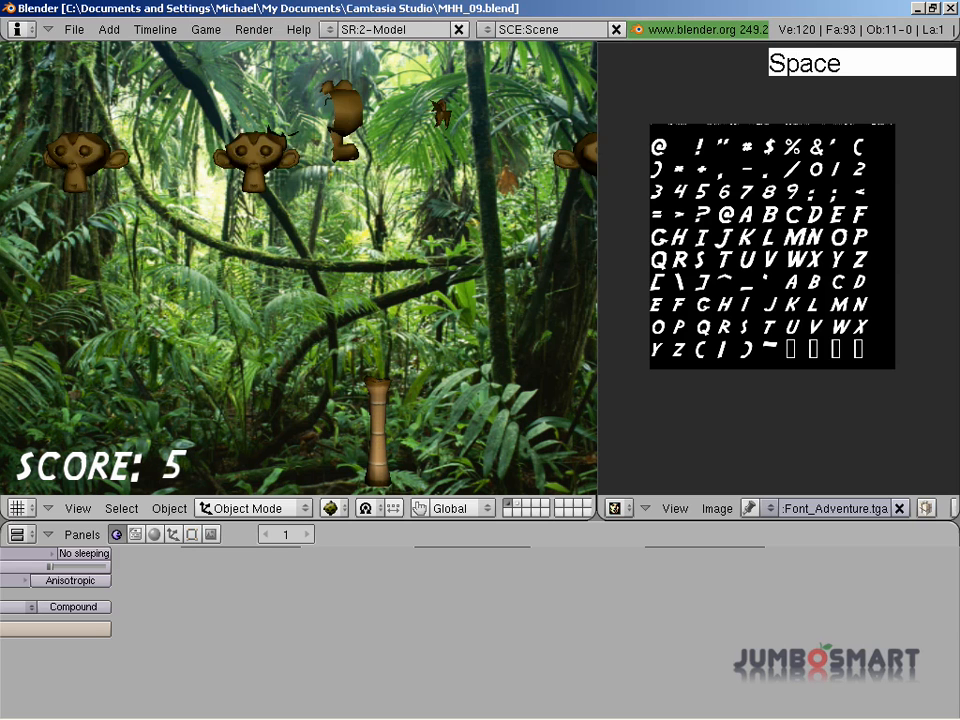
pyautogui.press('Escape')
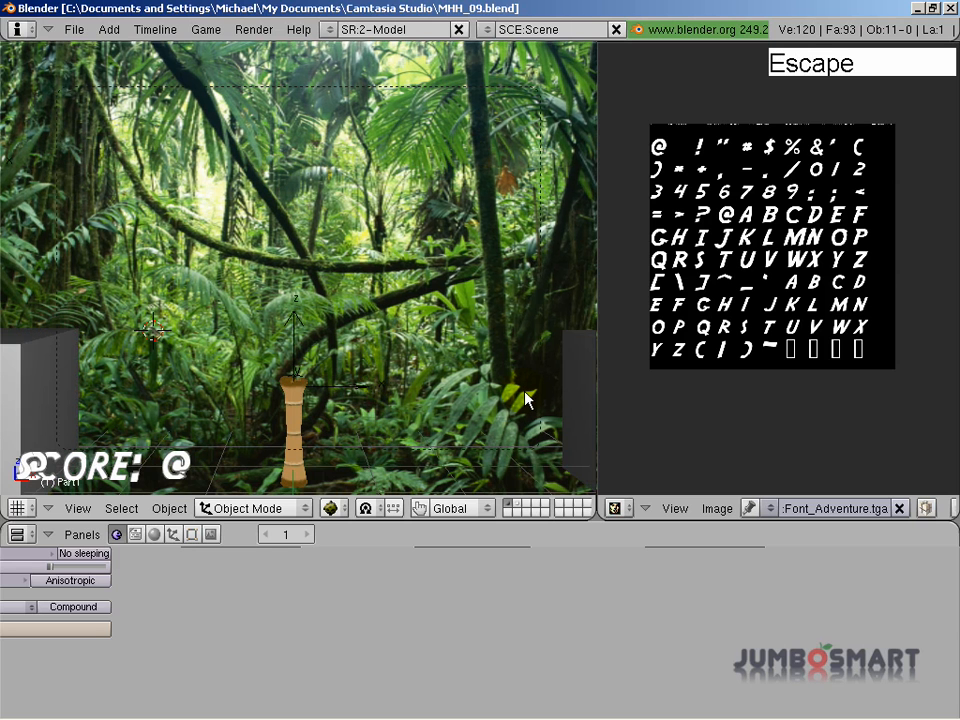
# Step: Run the game once more and shoot more heads, watching how the flying fragments look as they rotate, and exit the game
pyautogui.press('p')
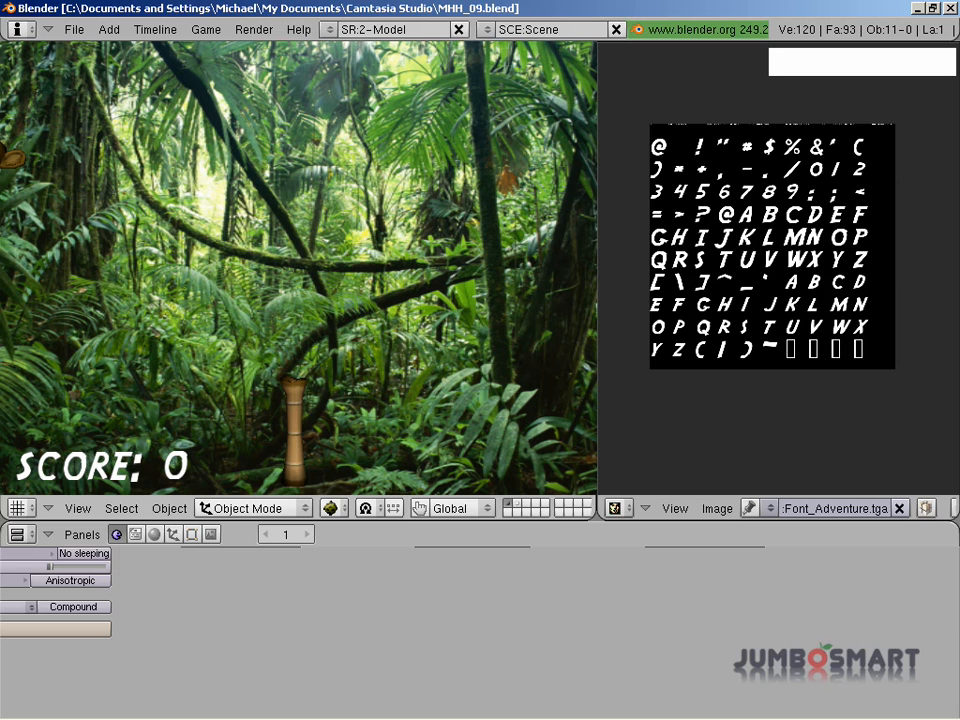
pyautogui.press('Right')
pyautogui.press('space')
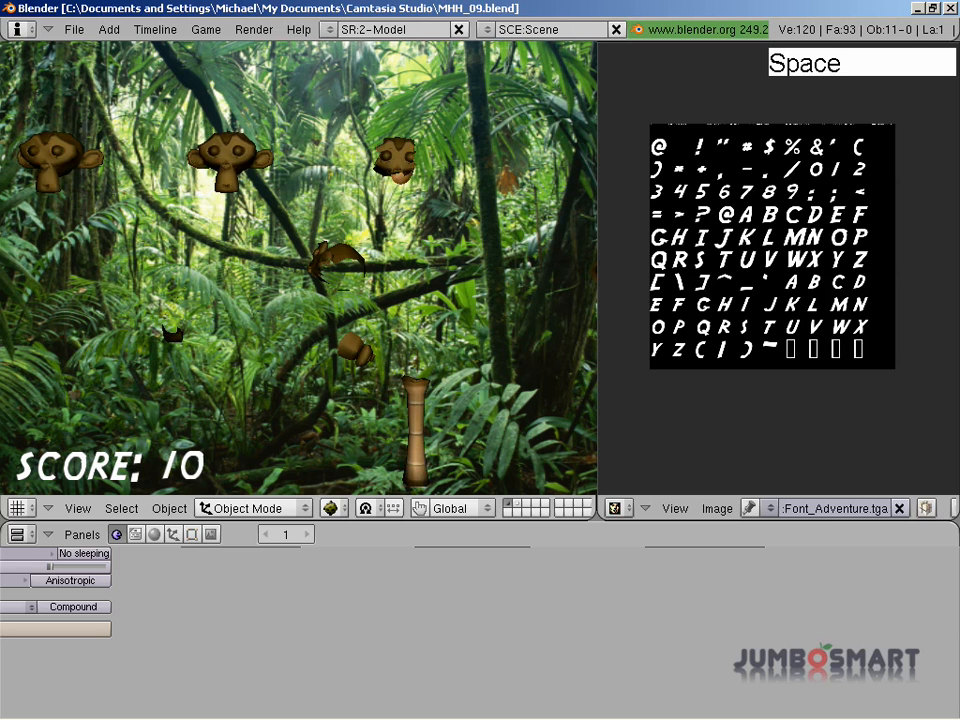
pyautogui.press('Left')
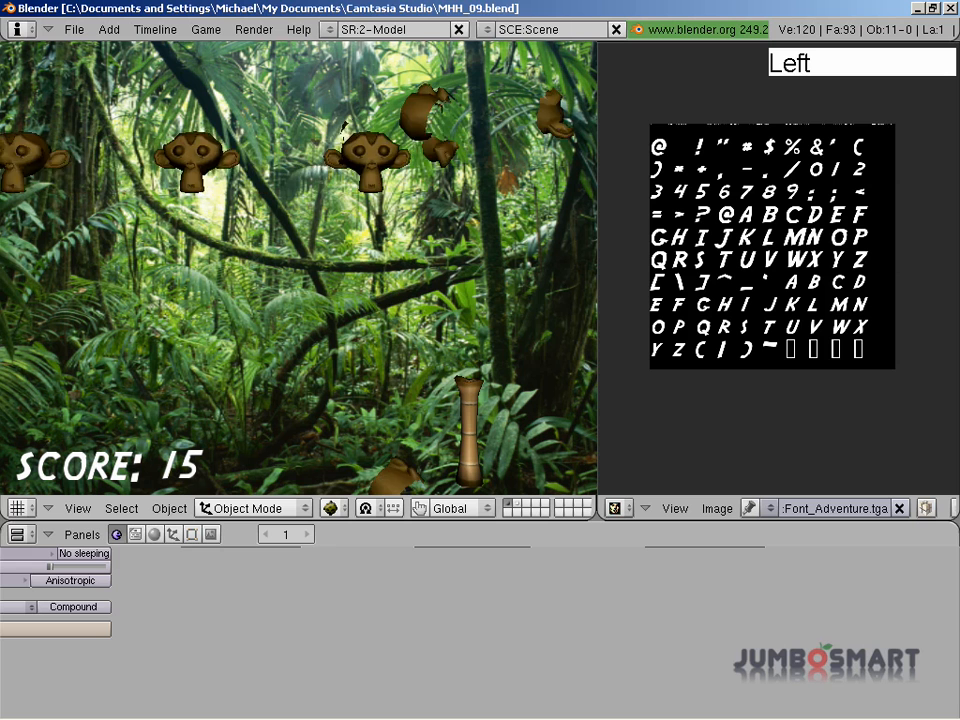
pyautogui.press('space')
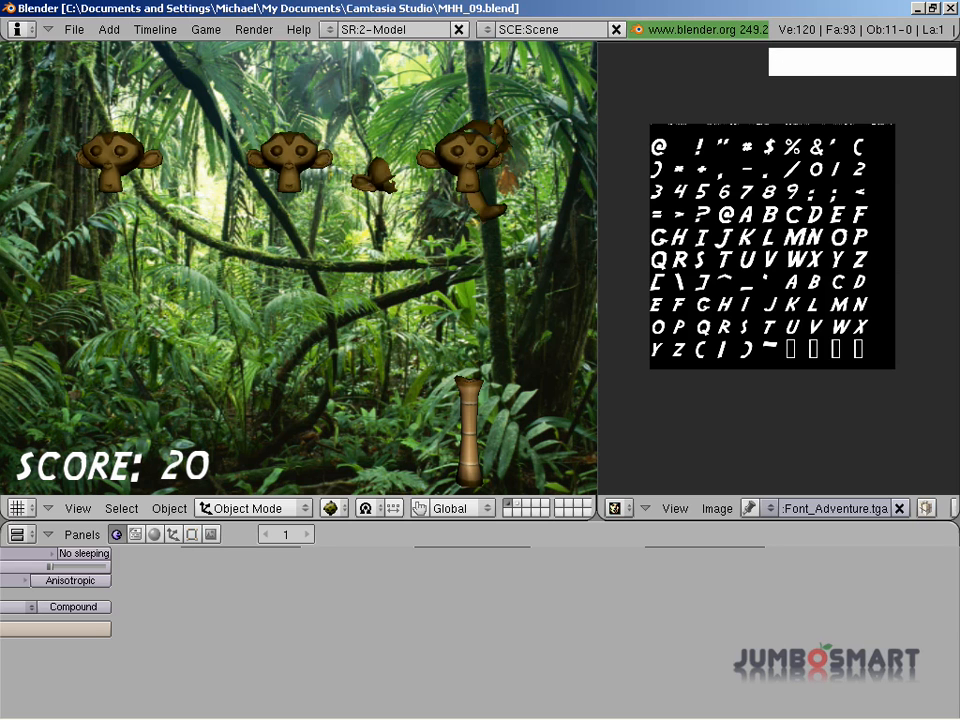
pyautogui.press('Right')
pyautogui.press('Left')
pyautogui.press('space')
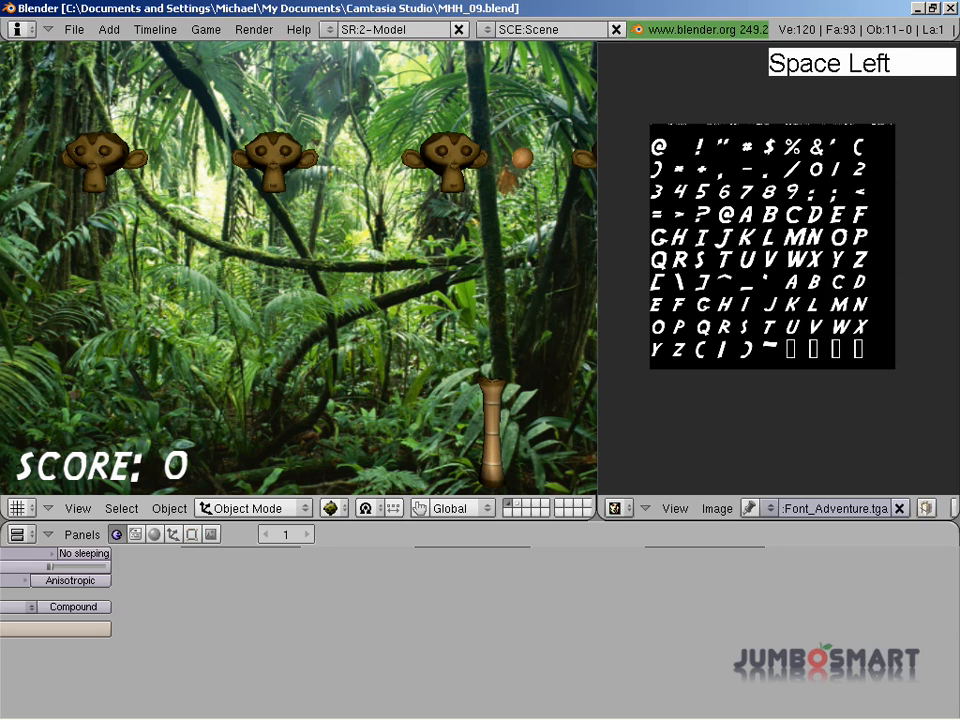
pyautogui.press('Left')
pyautogui.press('space')
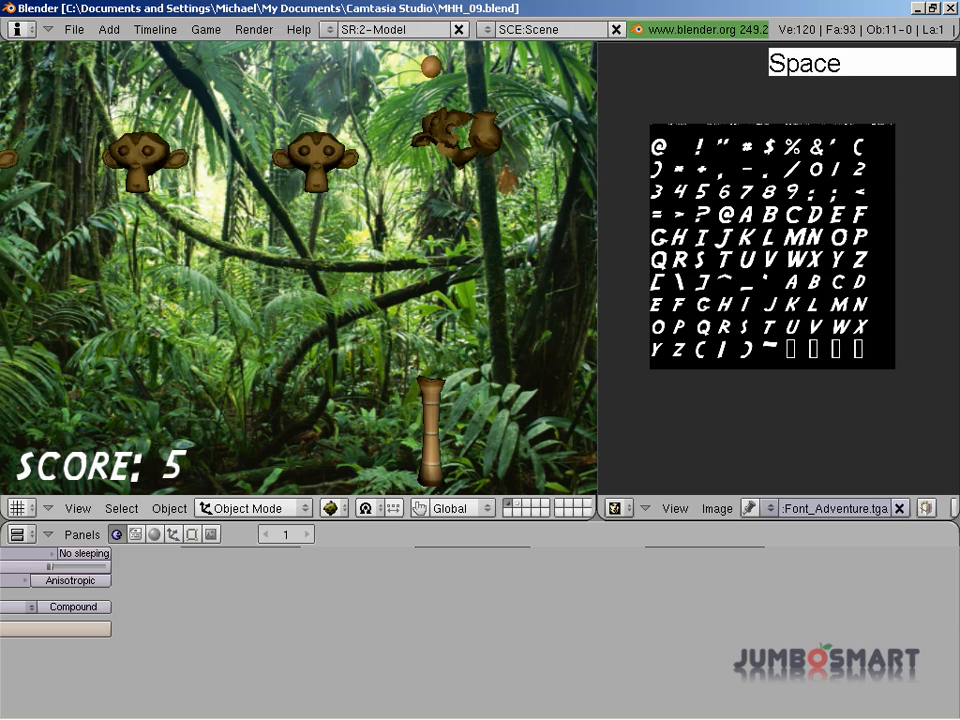
pyautogui.press('Left')
pyautogui.press('Right')
pyautogui.press('space')
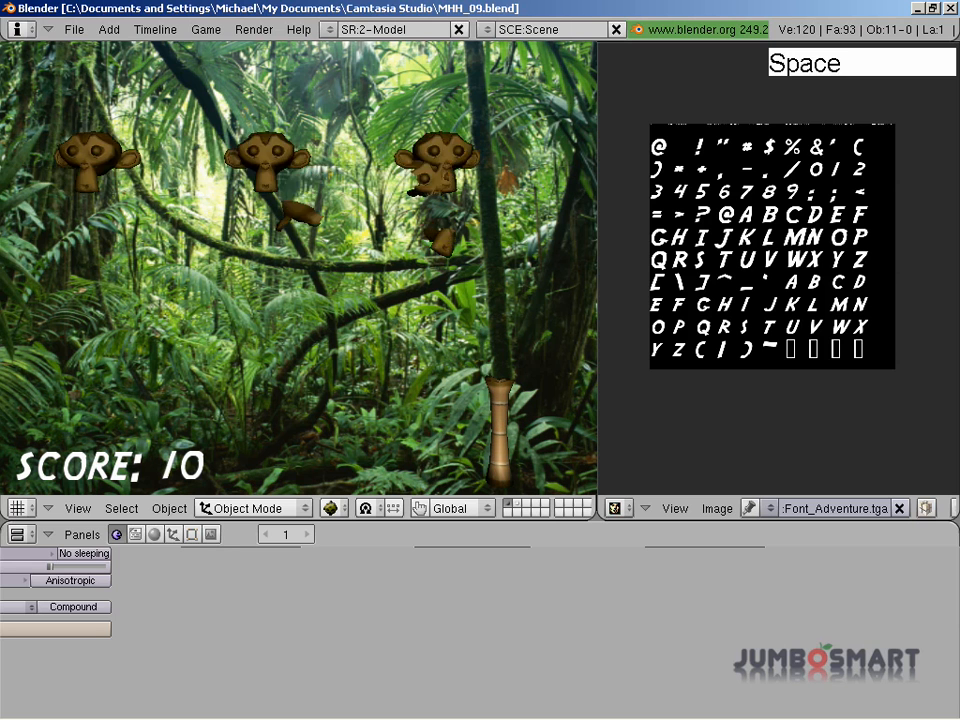
pyautogui.press('Escape')
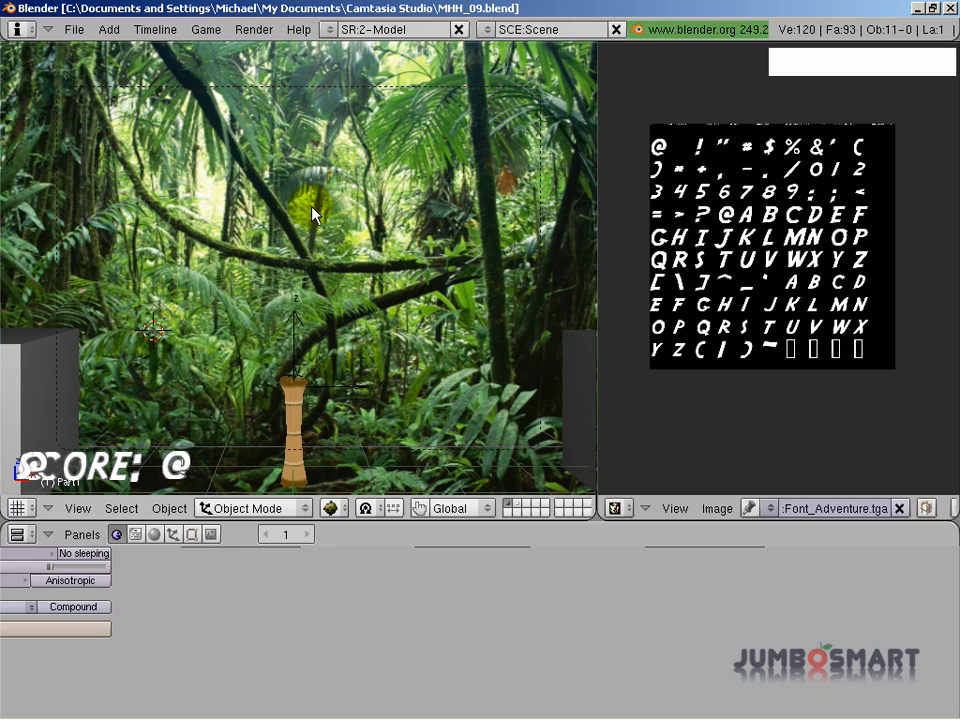
# Step: On the layer with the shattered head, move Part1 away from the rest of the head to expose its inner side
pyautogui.click(518, 504)
pyautogui.scroll(2, 265, 281)
pyautogui.moveTo(318, 487); pyautogui.dragTo(211, 346, button='middle')
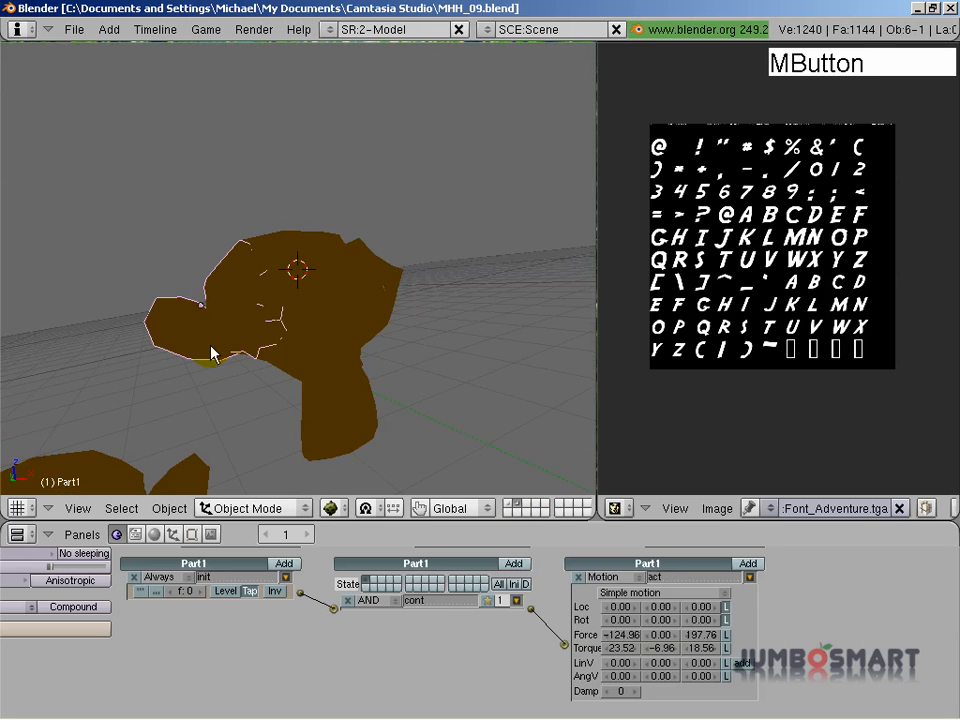
pyautogui.scroll(3, 215, 350)
pyautogui.press('g')
pyautogui.click(140, 365)
pyautogui.moveTo(140, 365); pyautogui.dragTo(362, 334, button='middle')
# Step: Add a new UV texture layer to Part1's mesh in Edit Mode and enable Twoside in its active face mode
pyautogui.press('Tab')
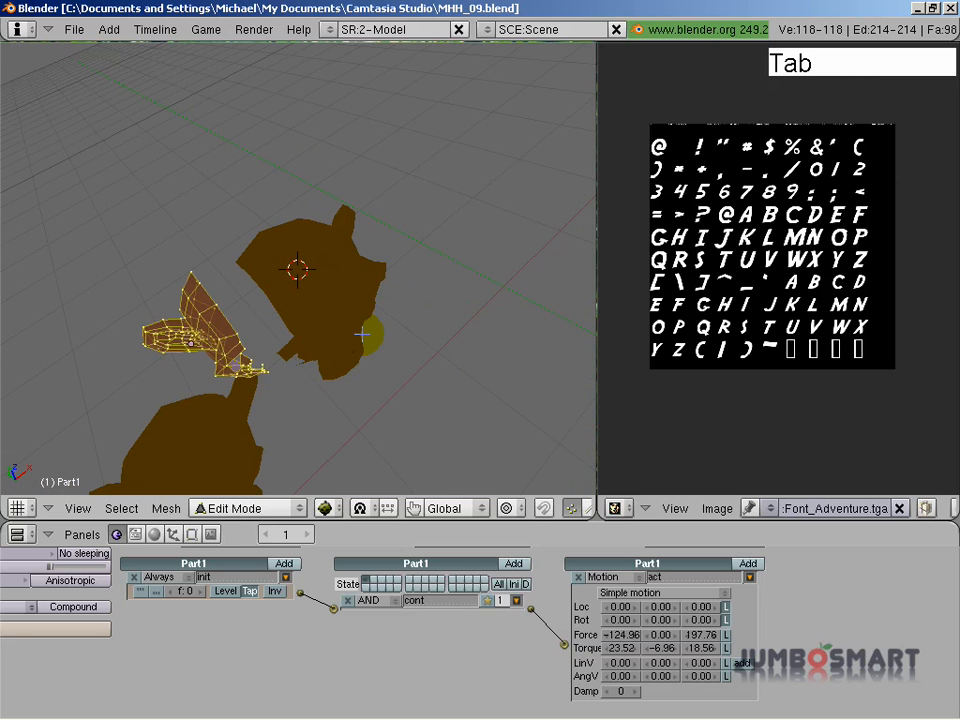
pyautogui.press('Tab')
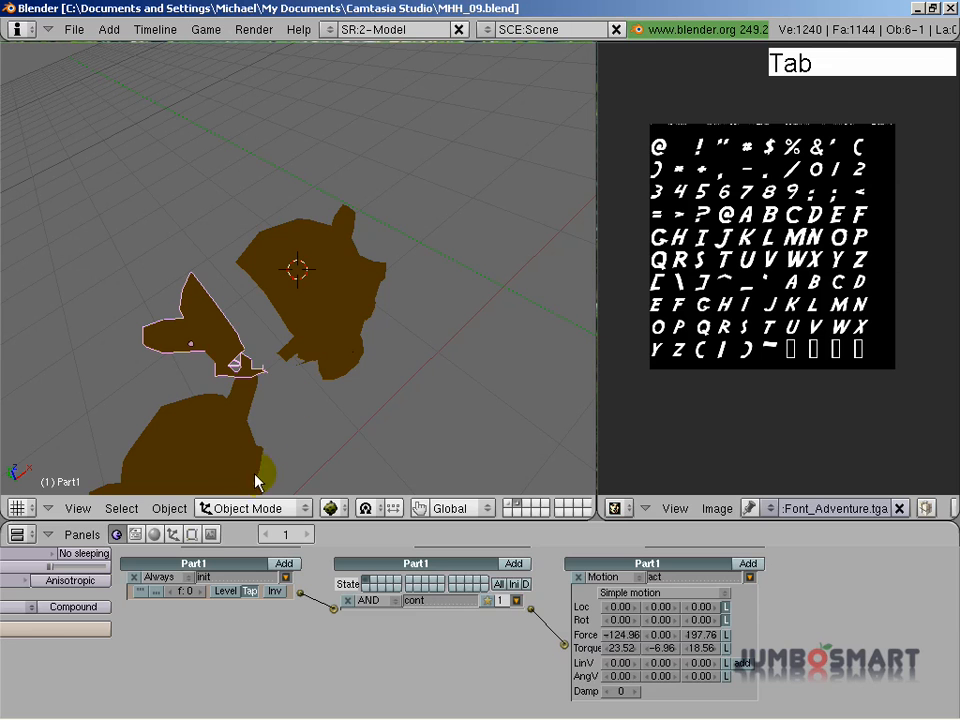
pyautogui.click(192, 534)
pyautogui.press('Tab')
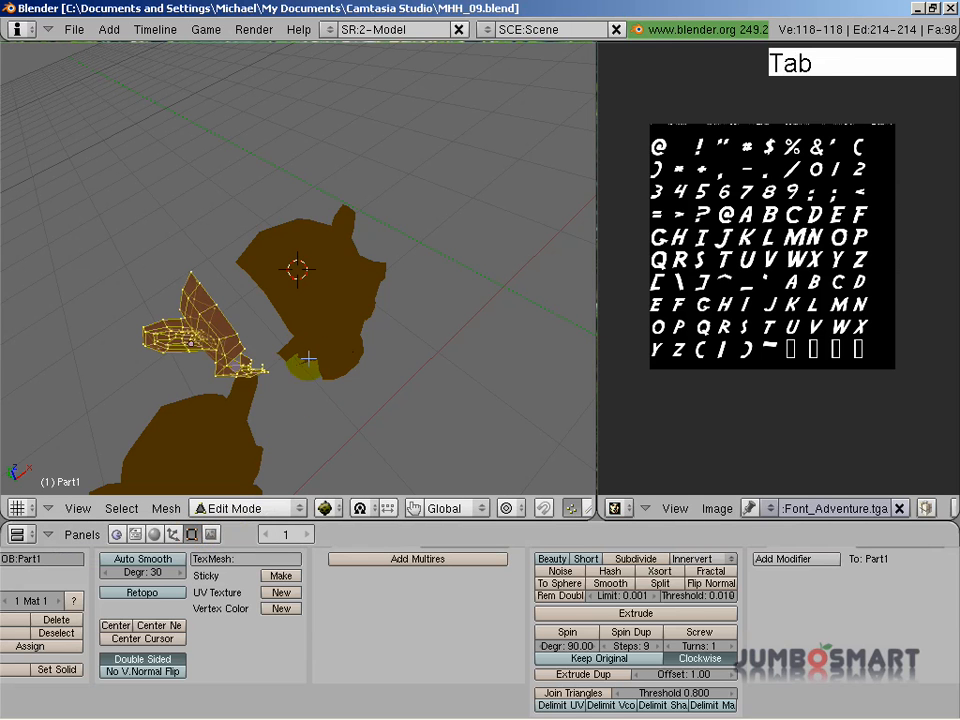
pyautogui.click(281, 592)
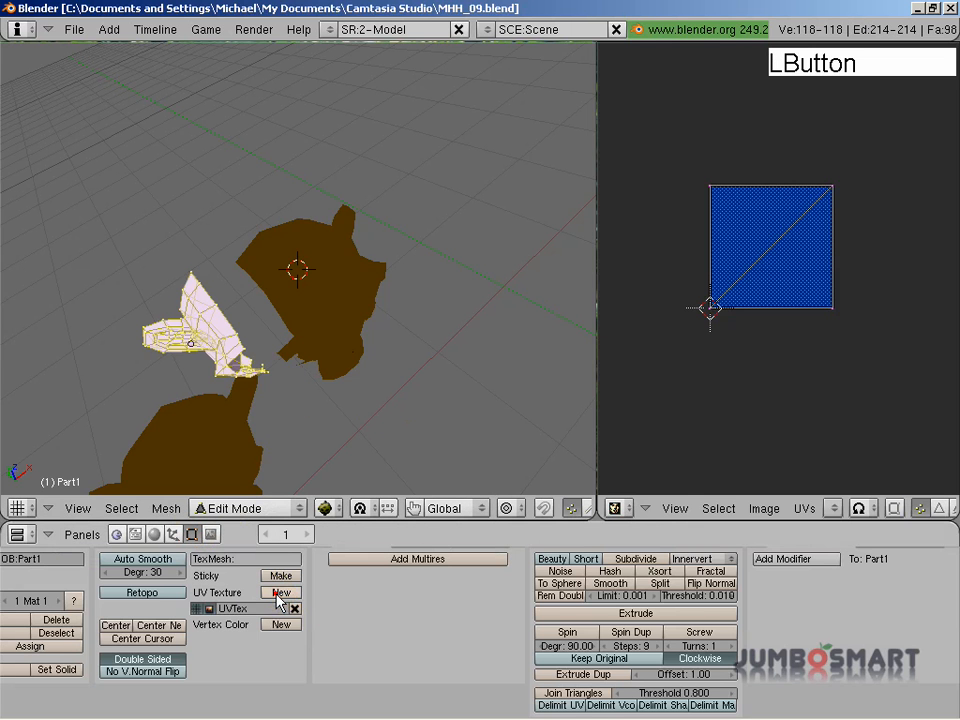
pyautogui.moveTo(434, 606); pyautogui.dragTo(396, 624, button='middle')
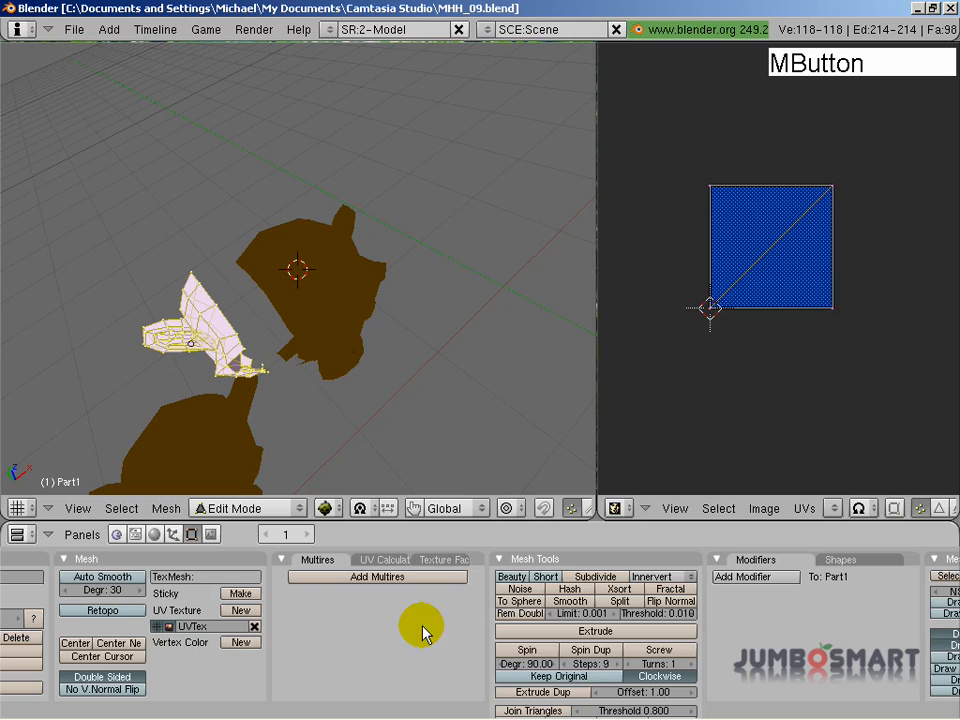
pyautogui.click(437, 561)
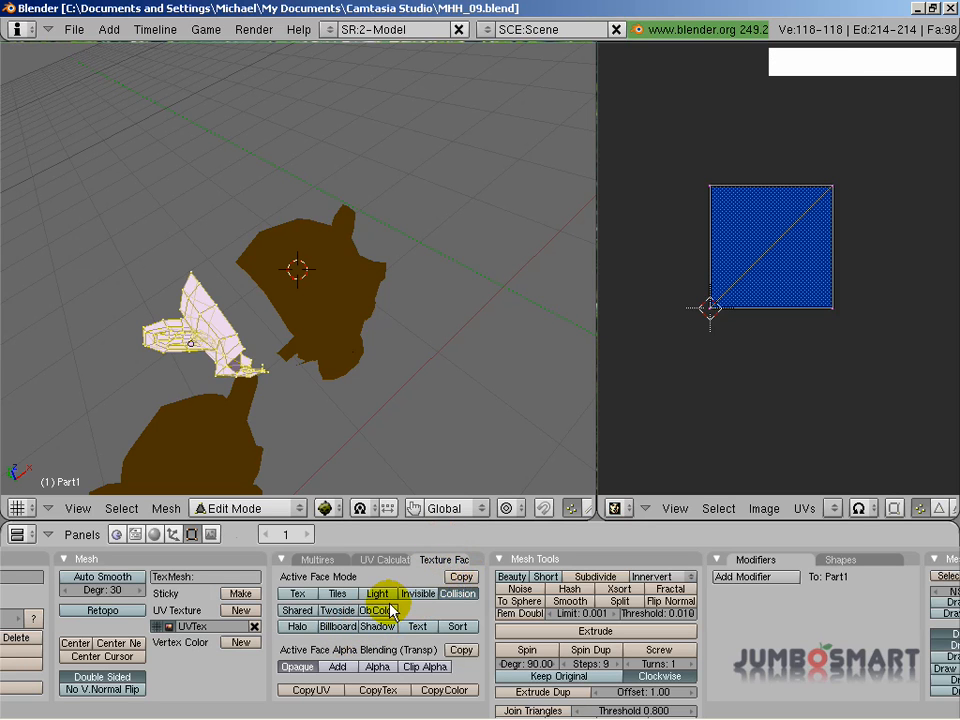
pyautogui.click(338, 611)
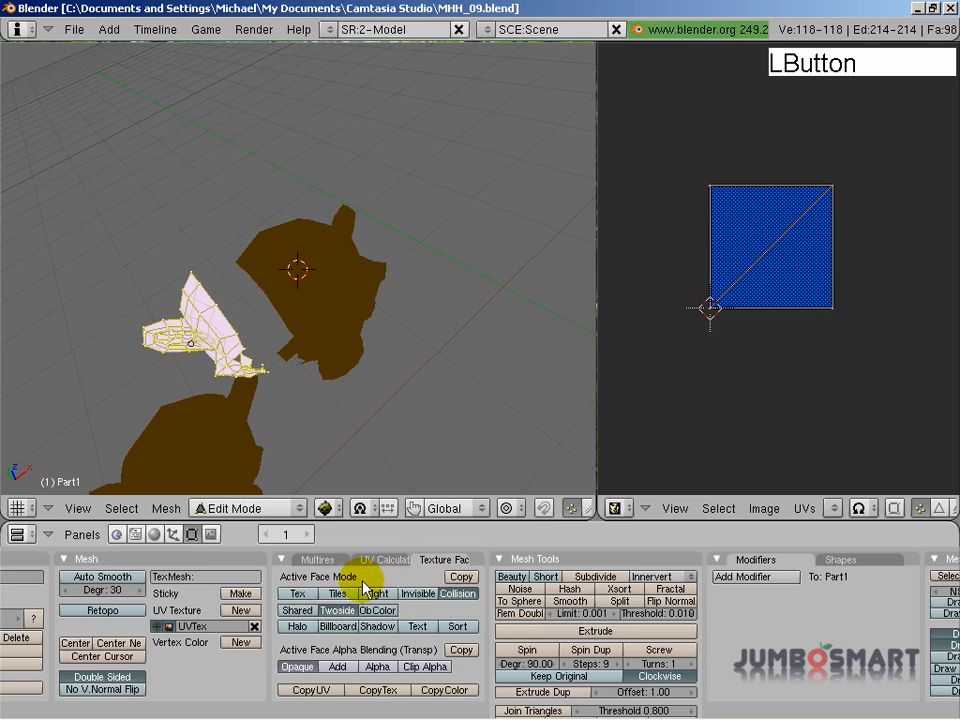
# Step: Examine Part1's faces from the outside and inside to check the two-sided display, in both Object and Edit Mode
pyautogui.scroll(-2, 454, 643)
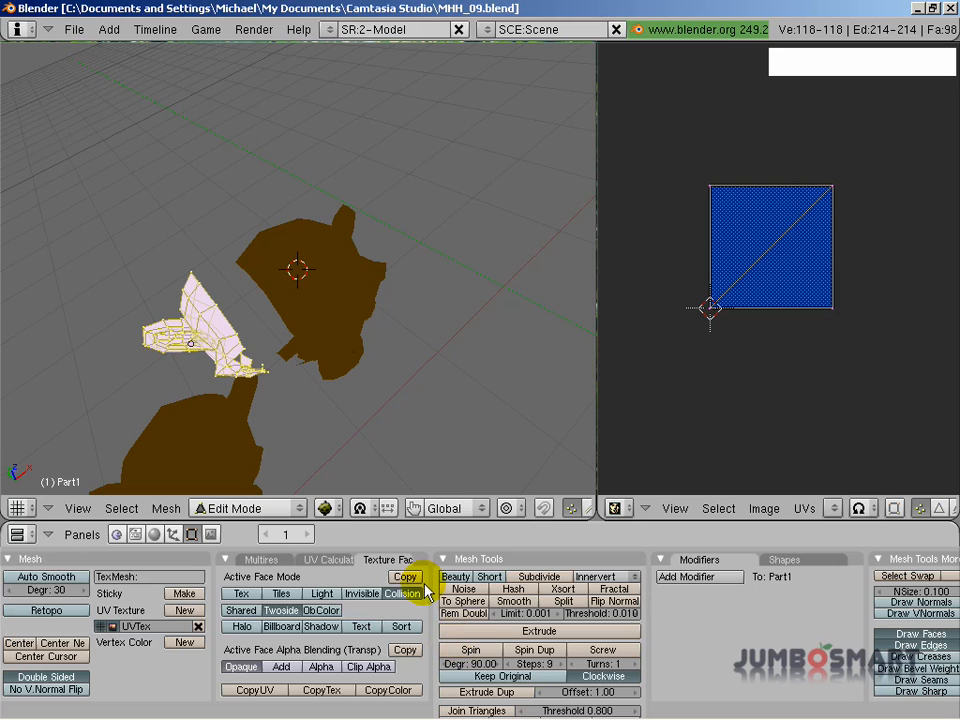
pyautogui.scroll(2, 215, 382)
pyautogui.moveTo(215, 382); pyautogui.dragTo(155, 321, button='middle')
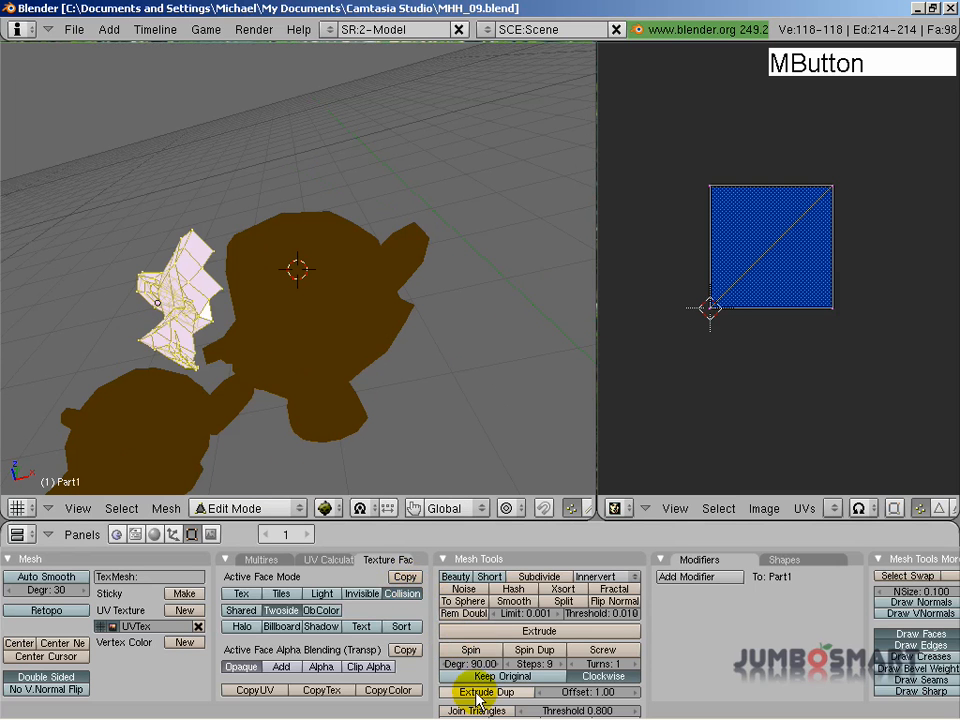
pyautogui.press('Tab')
pyautogui.moveTo(242, 291); pyautogui.dragTo(381, 203, button='middle')
pyautogui.press('Tab')
pyautogui.press('a')
pyautogui.moveTo(388, 262); pyautogui.dragTo(279, 253, button='middle')
pyautogui.press('a')
pyautogui.press('Tab')
# Step: Add a UV texture layer to Part3's mesh, enable Twoside in its active face mode and copy the mode to all selected faces
pyautogui.rightClick(279, 253)
pyautogui.press('Tab')
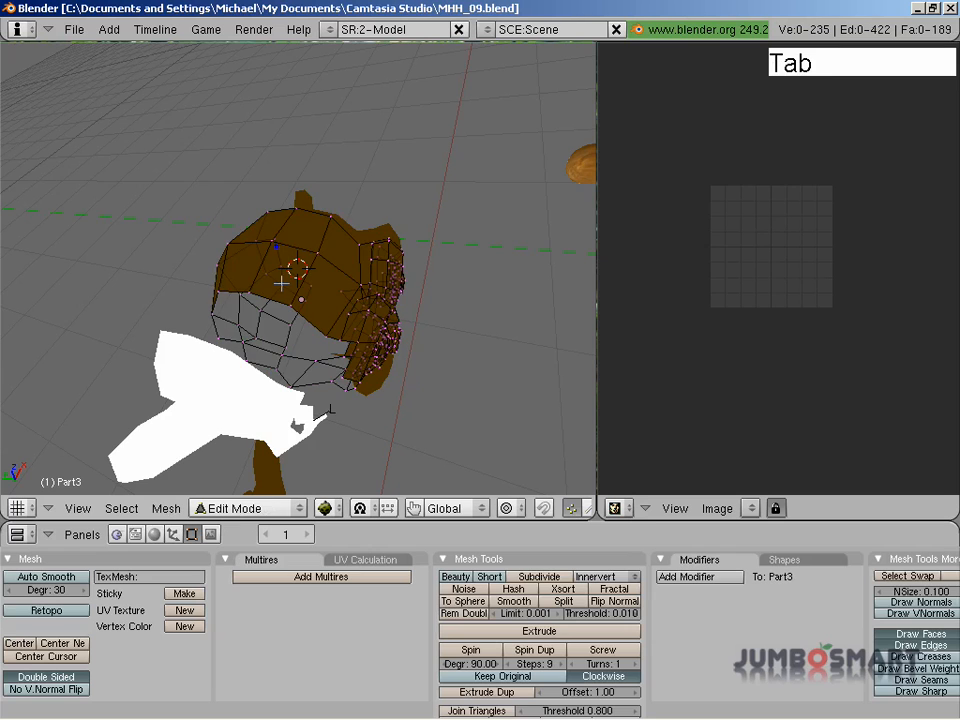
pyautogui.moveTo(318, 410); pyautogui.dragTo(290, 440, button='middle')
pyautogui.press('a')
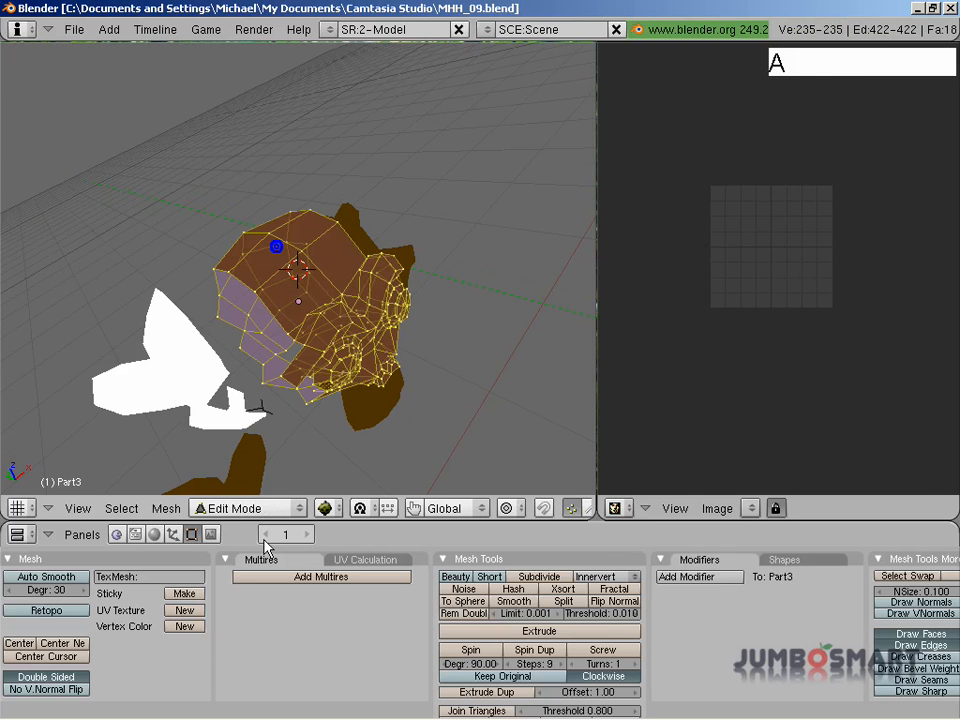
pyautogui.click(185, 609)
pyautogui.click(394, 562)
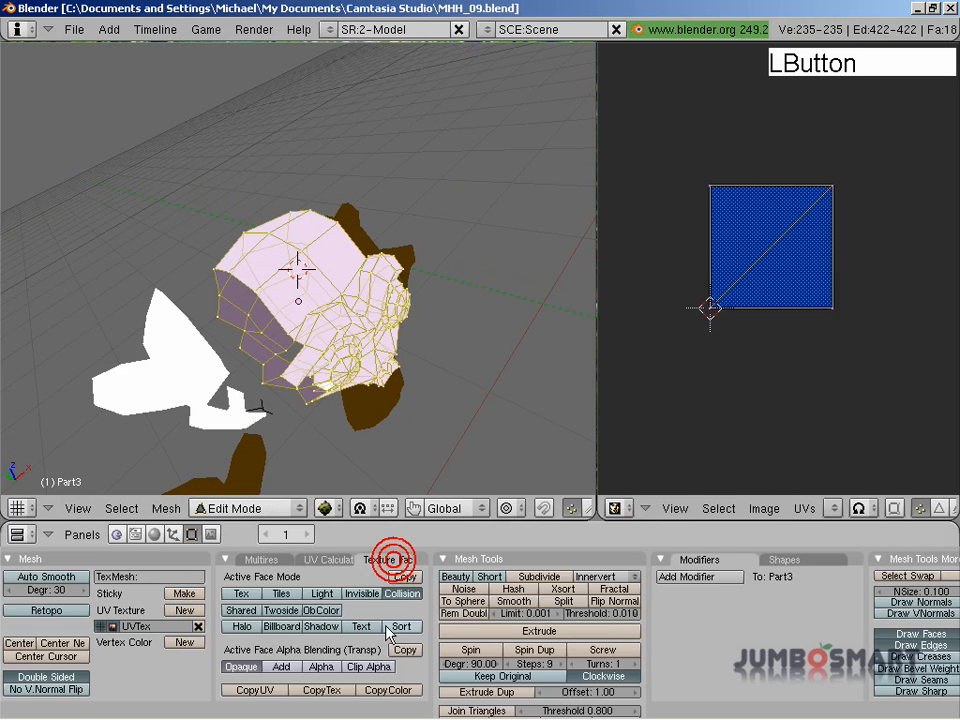
pyautogui.click(402, 574)
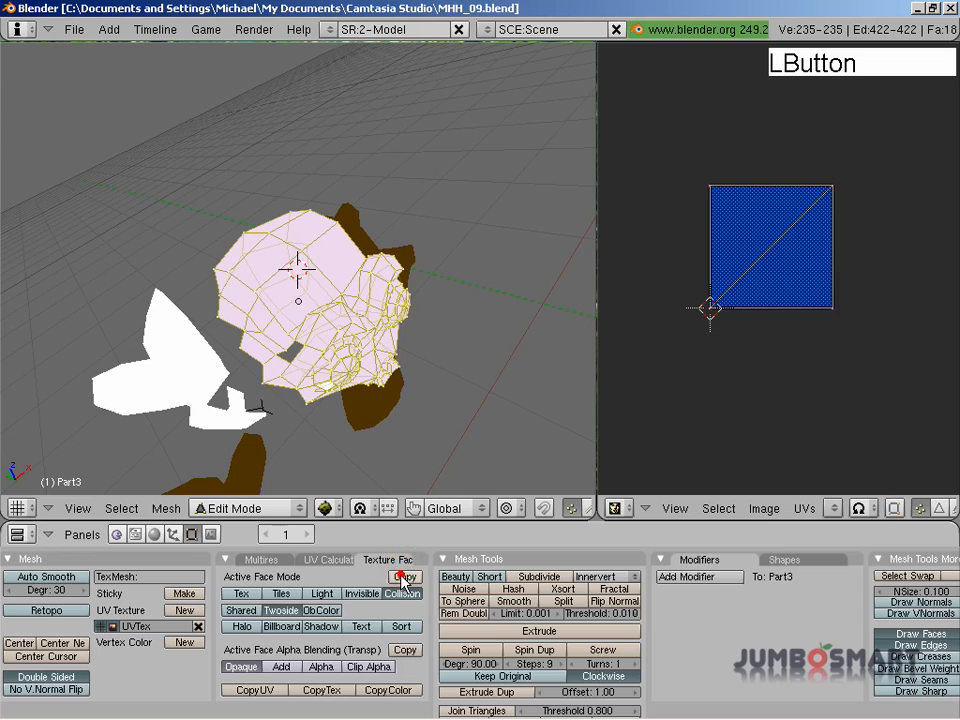
pyautogui.press('Tab')
# Step: Give Part4's mesh a new UV texture layer in Edit Mode and enable Twoside for its faces
pyautogui.moveTo(255, 332); pyautogui.dragTo(357, 319, button='middle')
pyautogui.rightClick(375, 302)
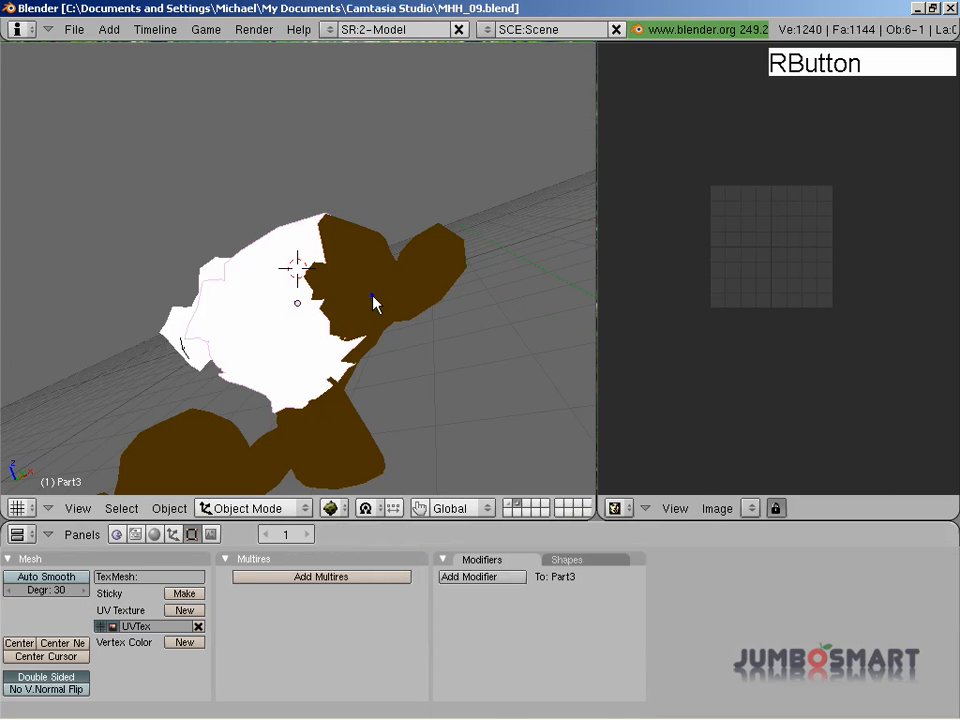
pyautogui.press('Tab')
pyautogui.moveTo(257, 274); pyautogui.dragTo(264, 489, button='middle')
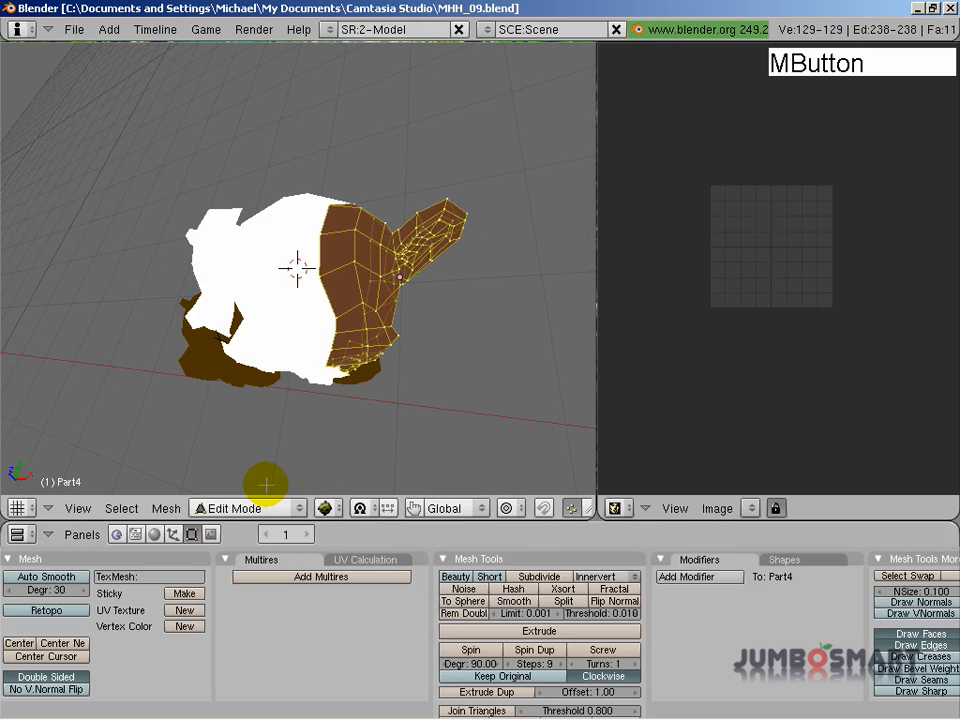
pyautogui.click(180, 612)
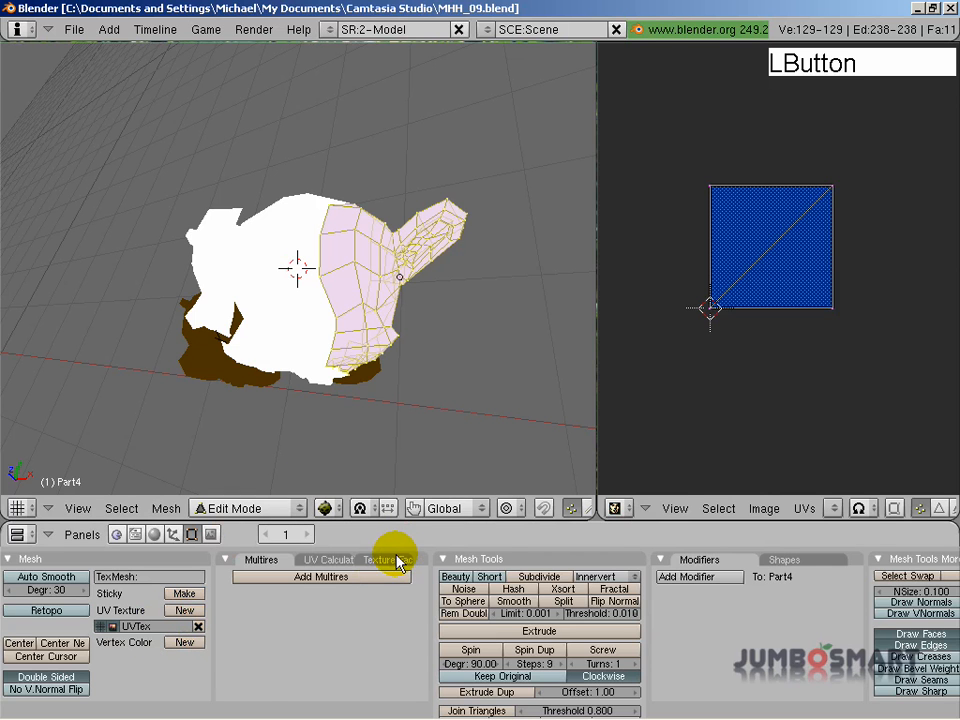
pyautogui.click(398, 560)
pyautogui.click(283, 611)
pyautogui.press('Tab')
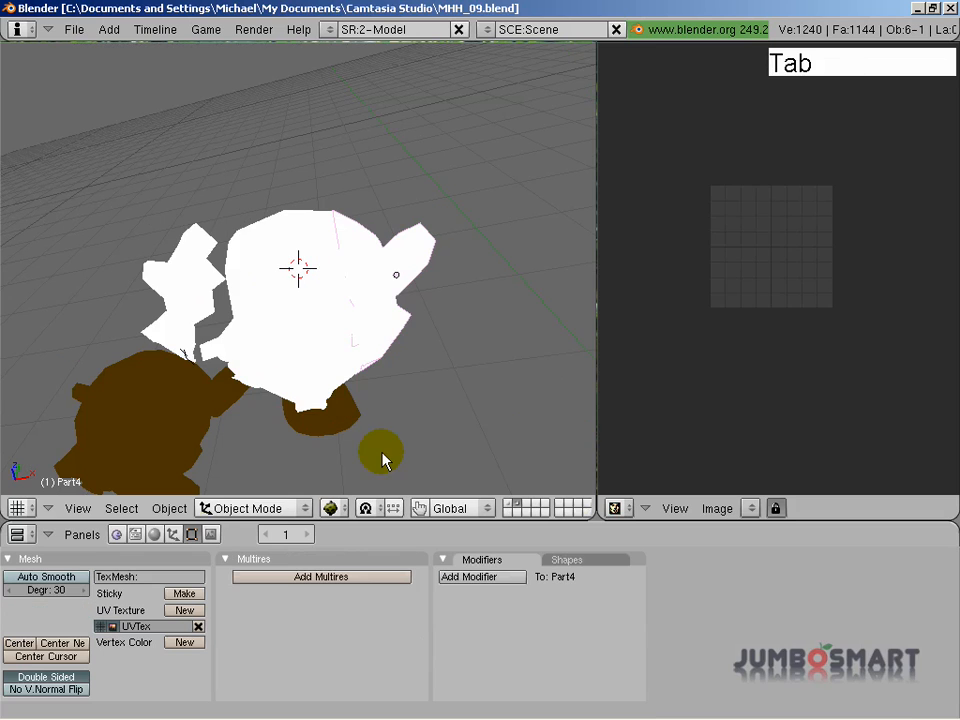
# Step: Create a UV texture layer on Part2's mesh, enable Twoside and copy that face mode to all its selected faces
pyautogui.rightClick(345, 433)
pyautogui.press('Tab')
pyautogui.click(185, 610)
pyautogui.click(385, 559)
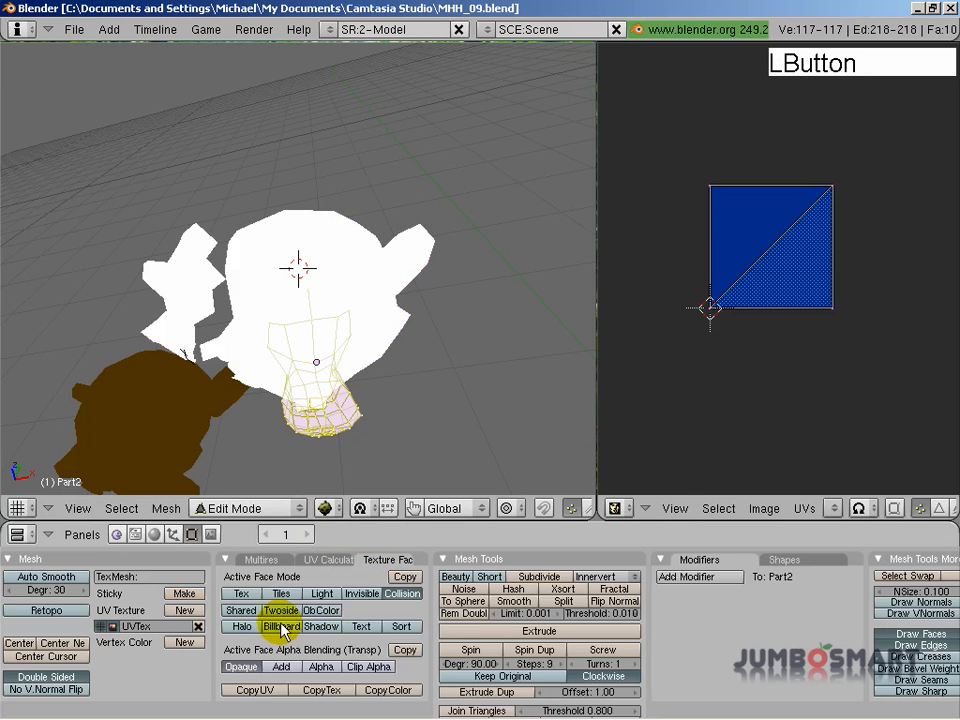
pyautogui.click(409, 576)
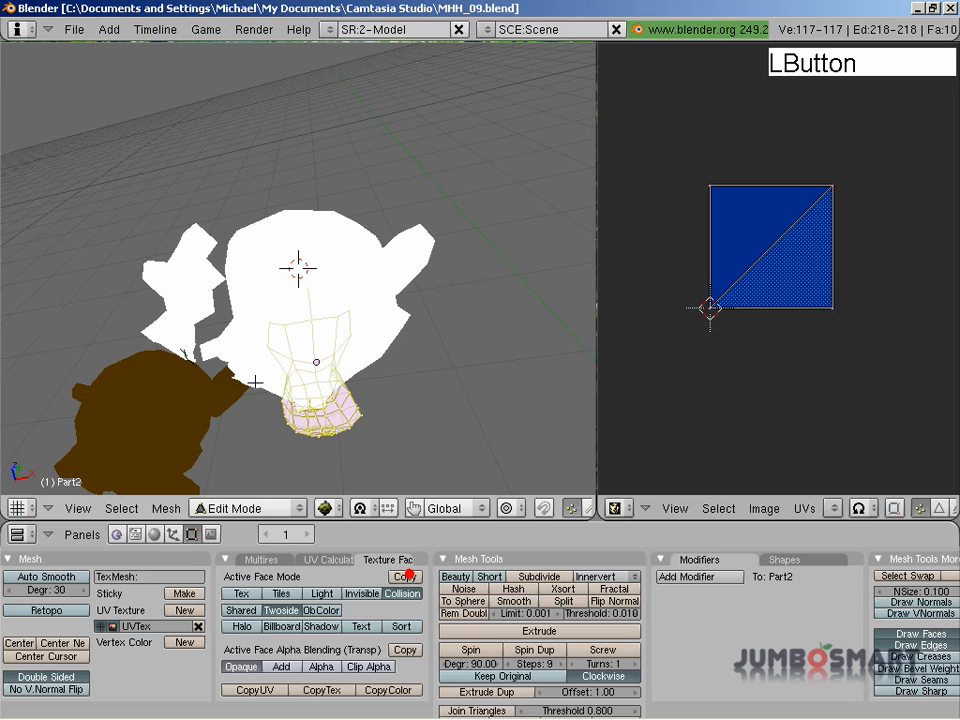
pyautogui.press('Tab')
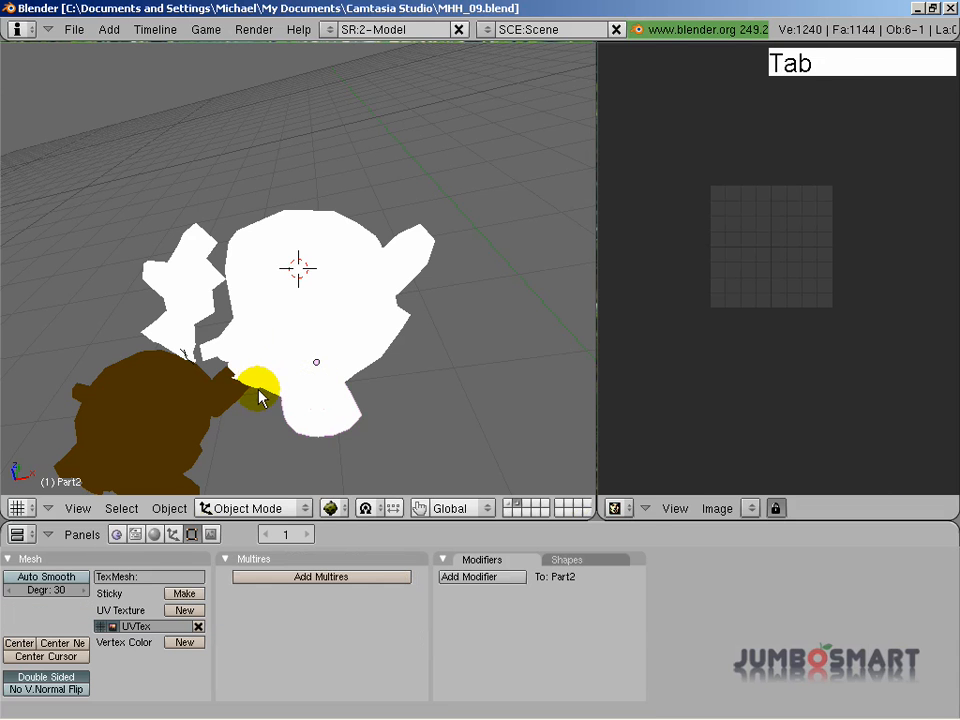
# Step: Return to the first layer's camera view, run the game, shoot heads to check the flying fragments' two-sided faces, and exit the game
pyautogui.click(510, 507)
pyautogui.press('KP_0')
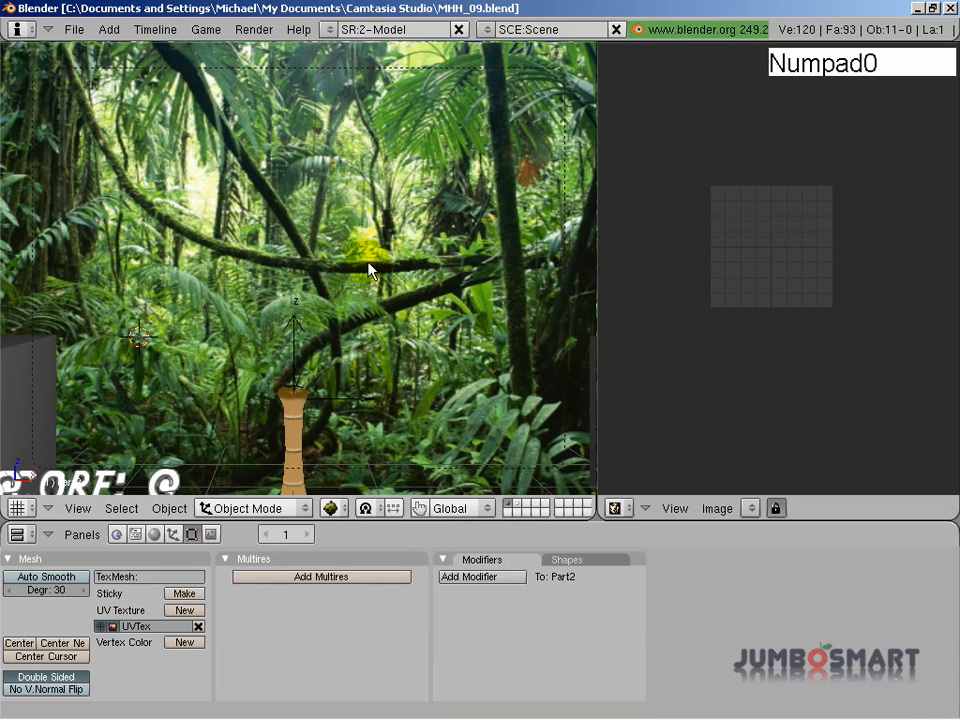
pyautogui.press('p')
pyautogui.press('Left')
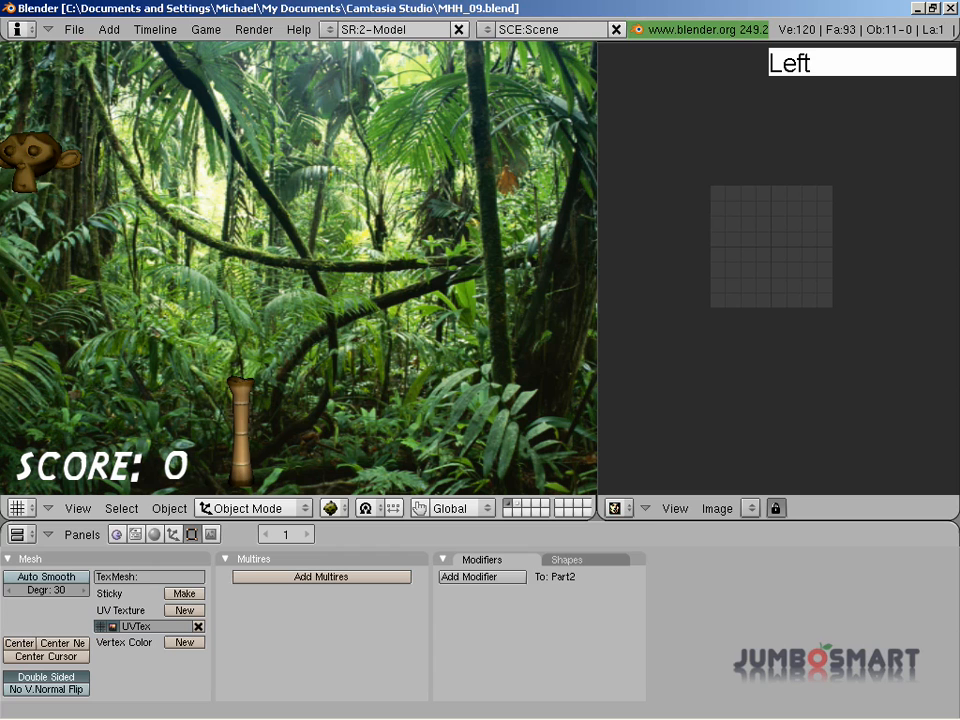
pyautogui.press('space')
pyautogui.press('Right')
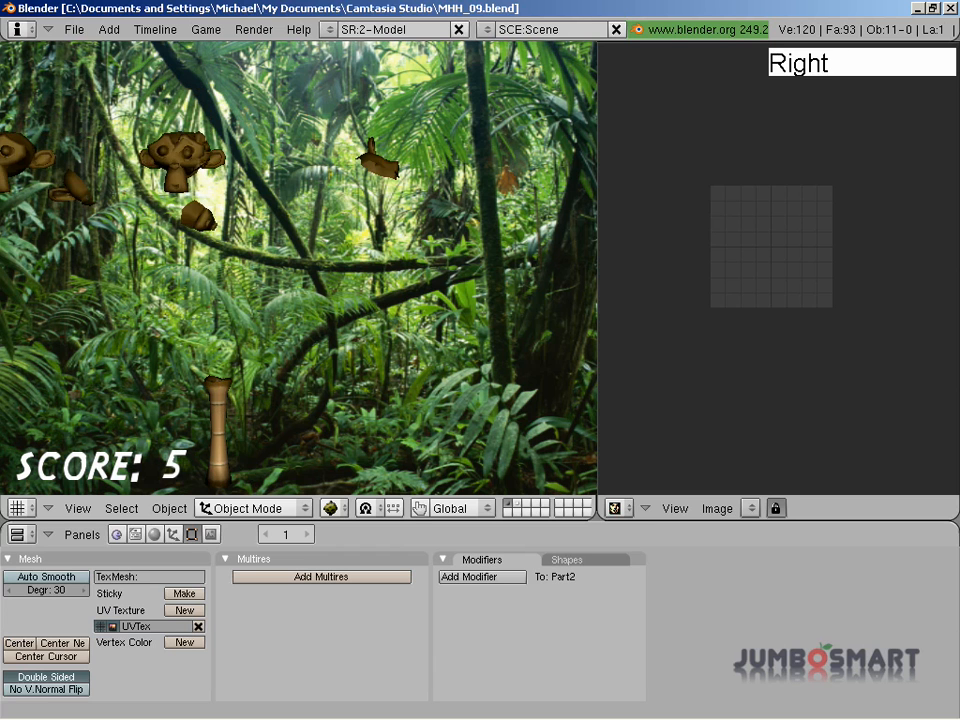
pyautogui.press('space')
pyautogui.press('Left')
pyautogui.press('Right')
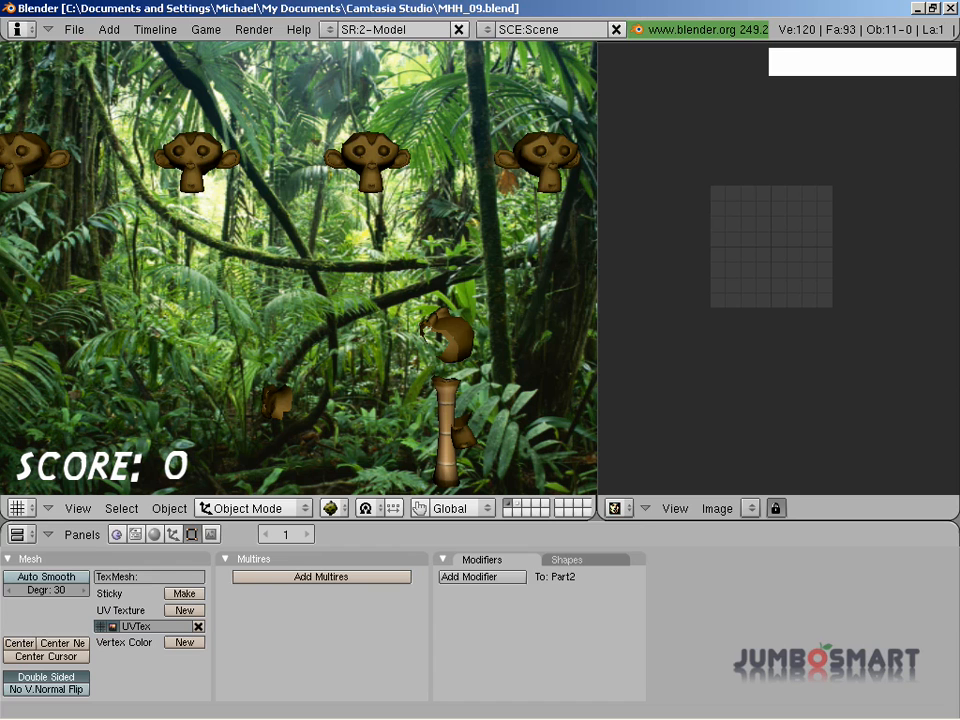
pyautogui.press('Left')
pyautogui.press('Right')
pyautogui.press('space')
pyautogui.press('Left')
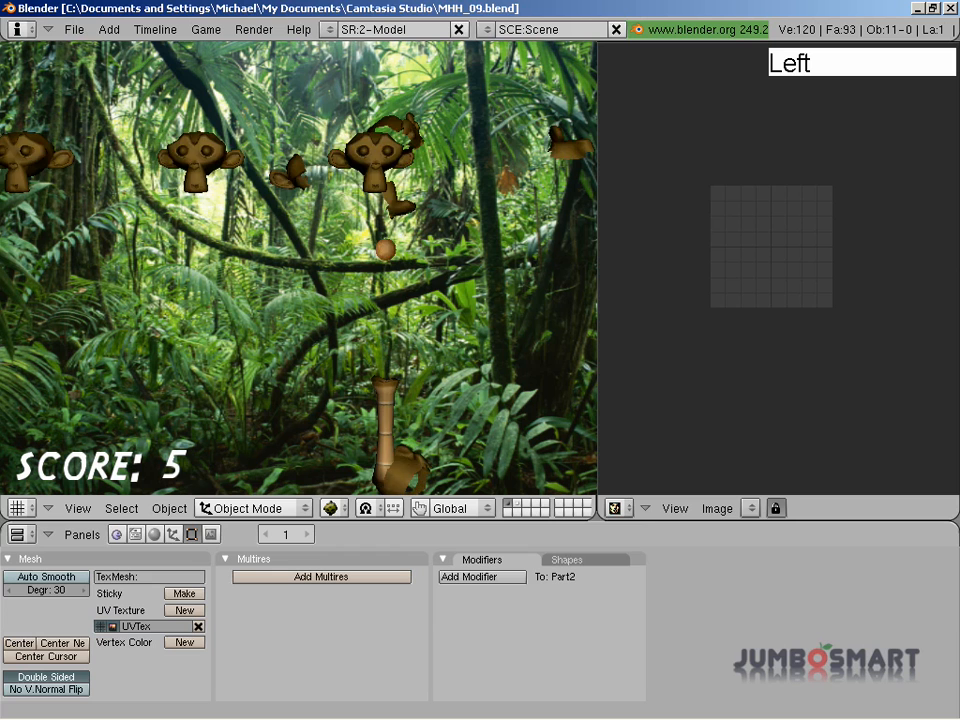
pyautogui.press('Left')
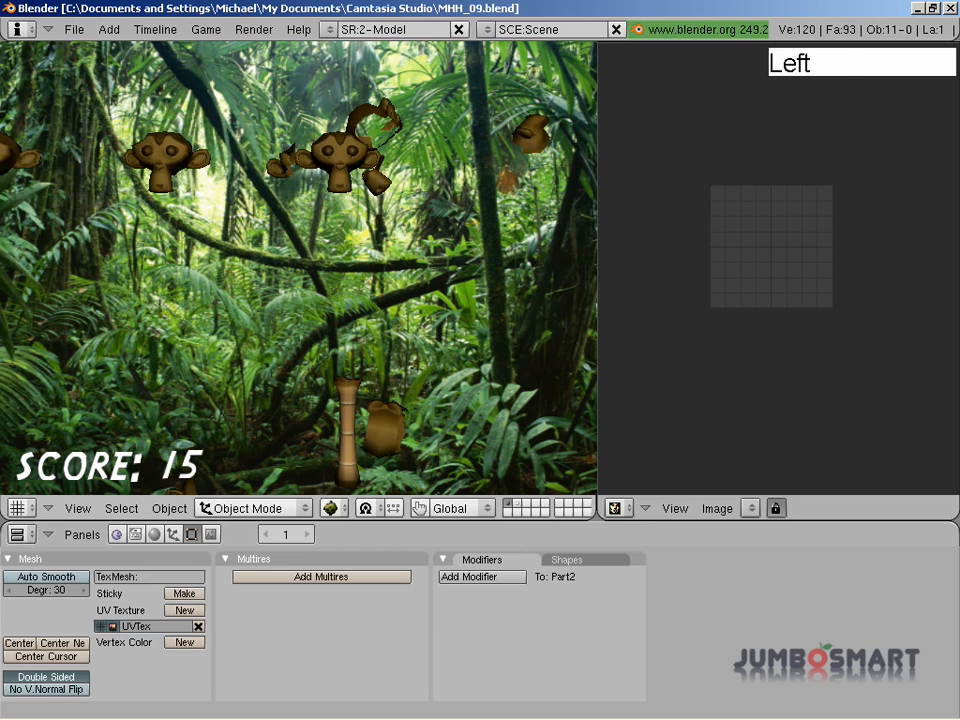
pyautogui.press('Escape')
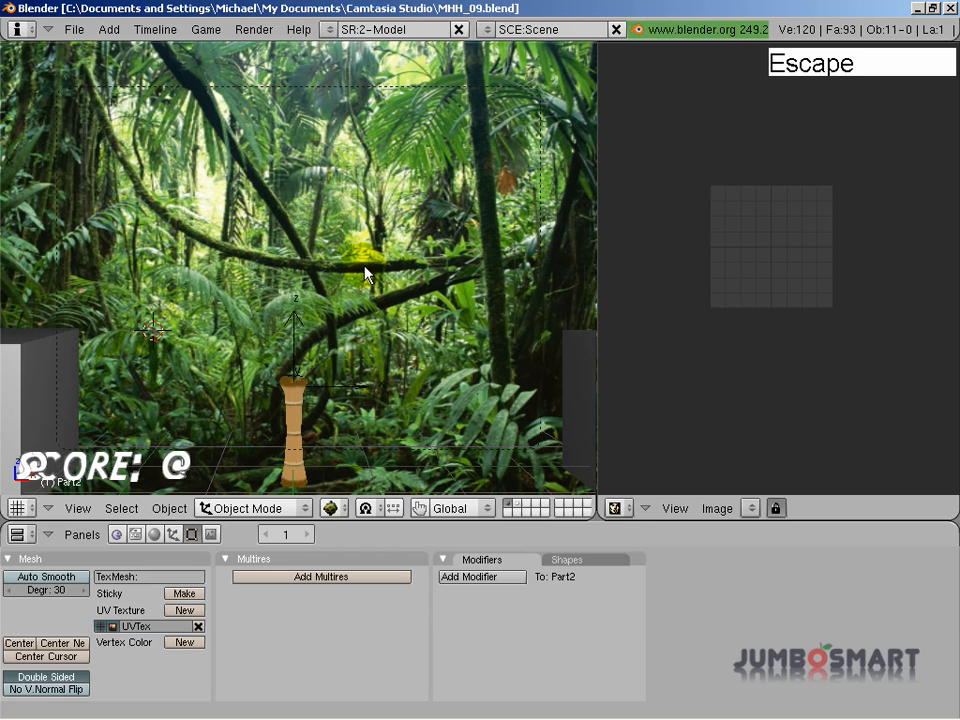